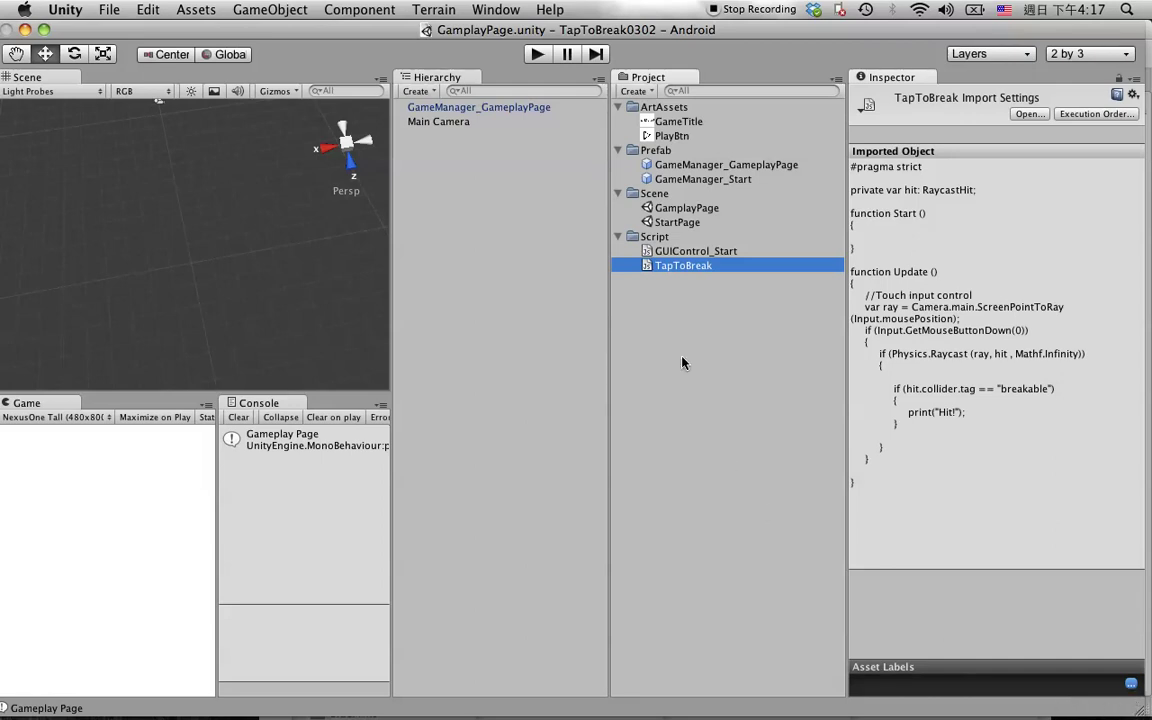
Clear the Console log and deselect the TapToBreak script
click(237, 419)
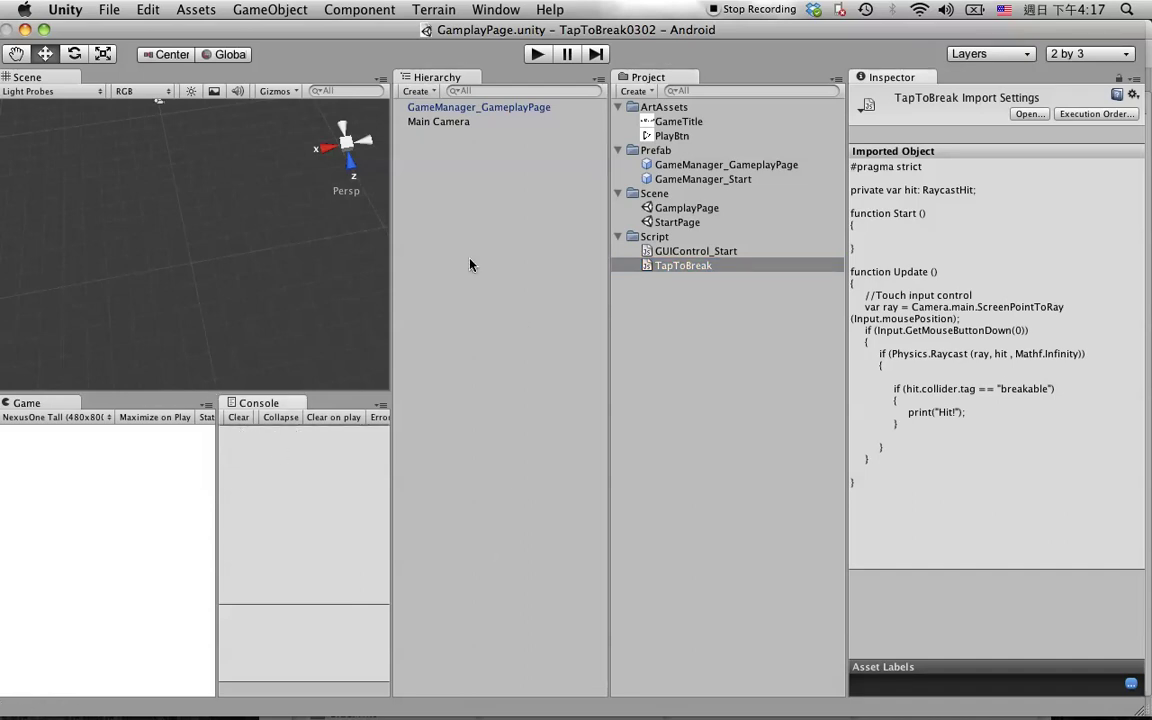
click(466, 373)
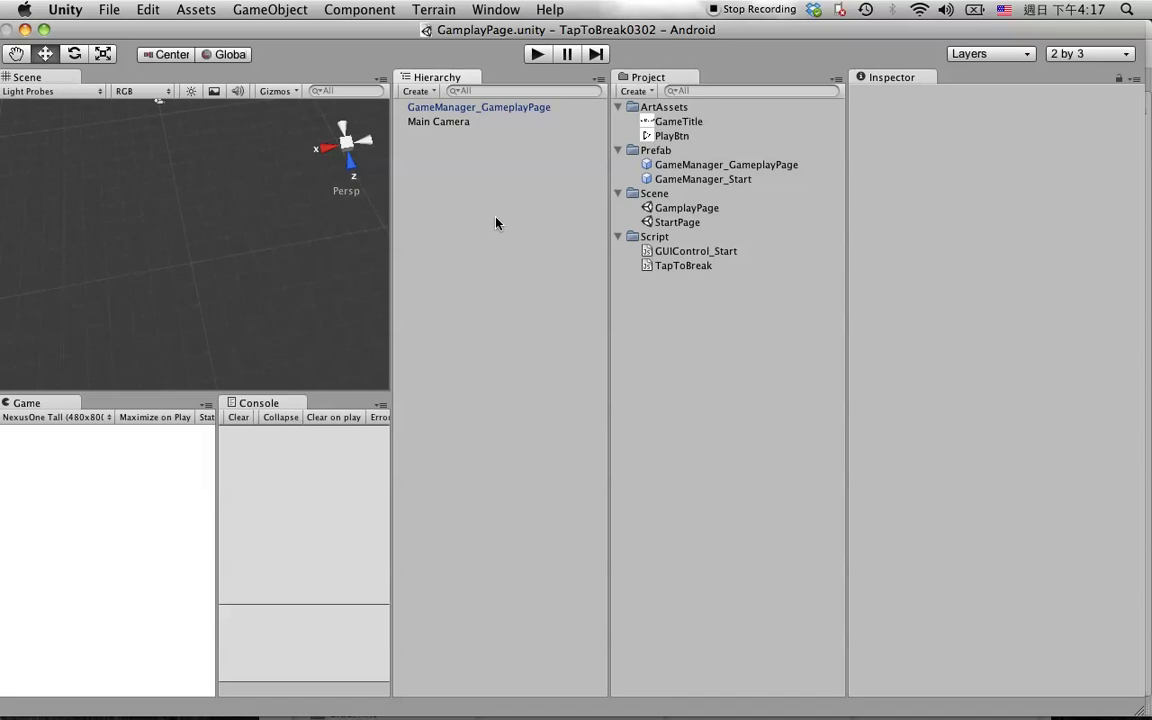
Drag the TapToBreak script onto the Main Camera in the Hierarchy
click(437, 121)
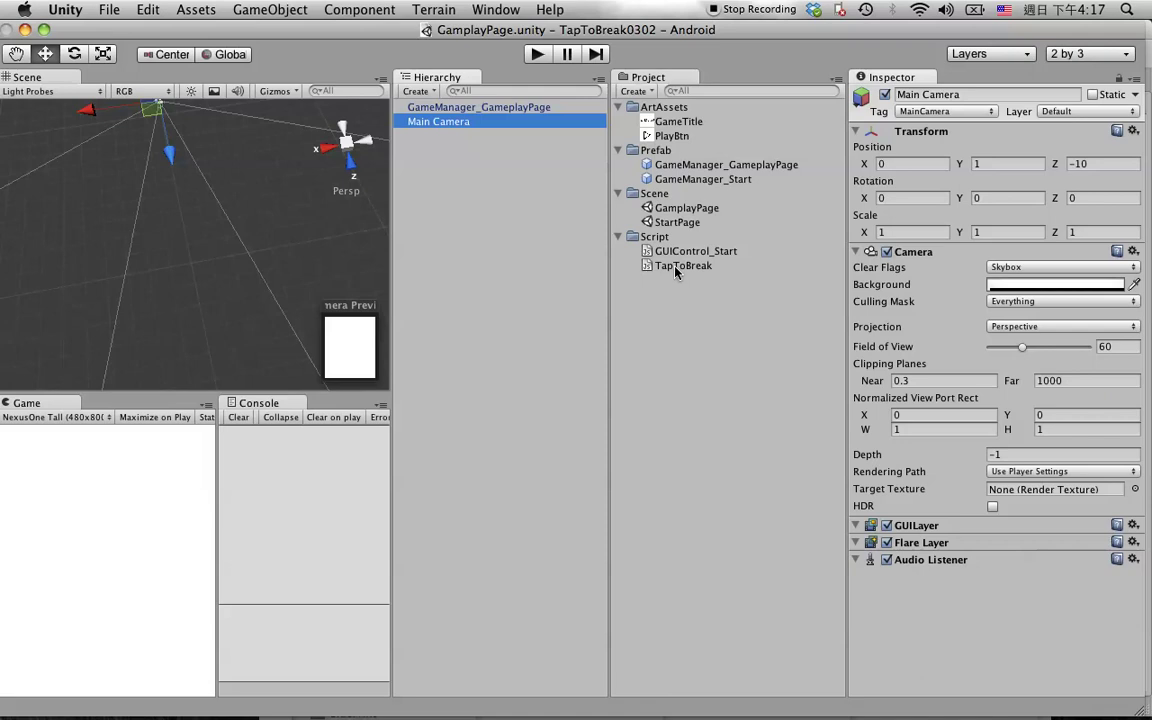
drag(676, 268, 443, 122)
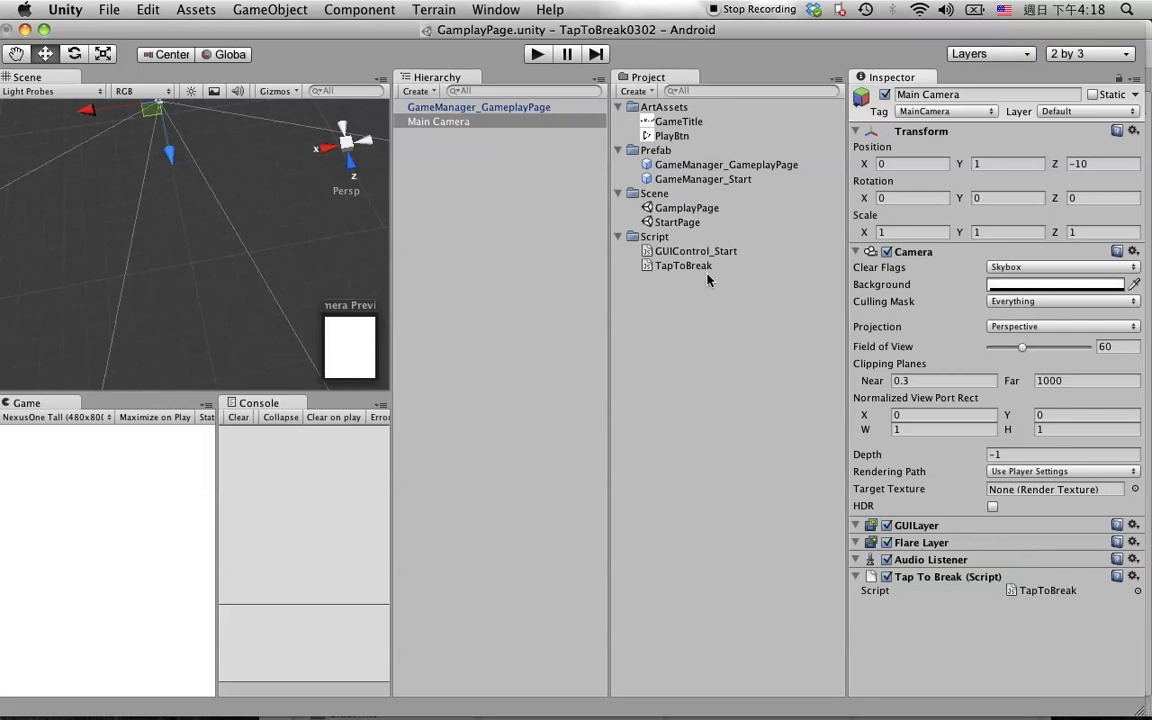
click(488, 175)
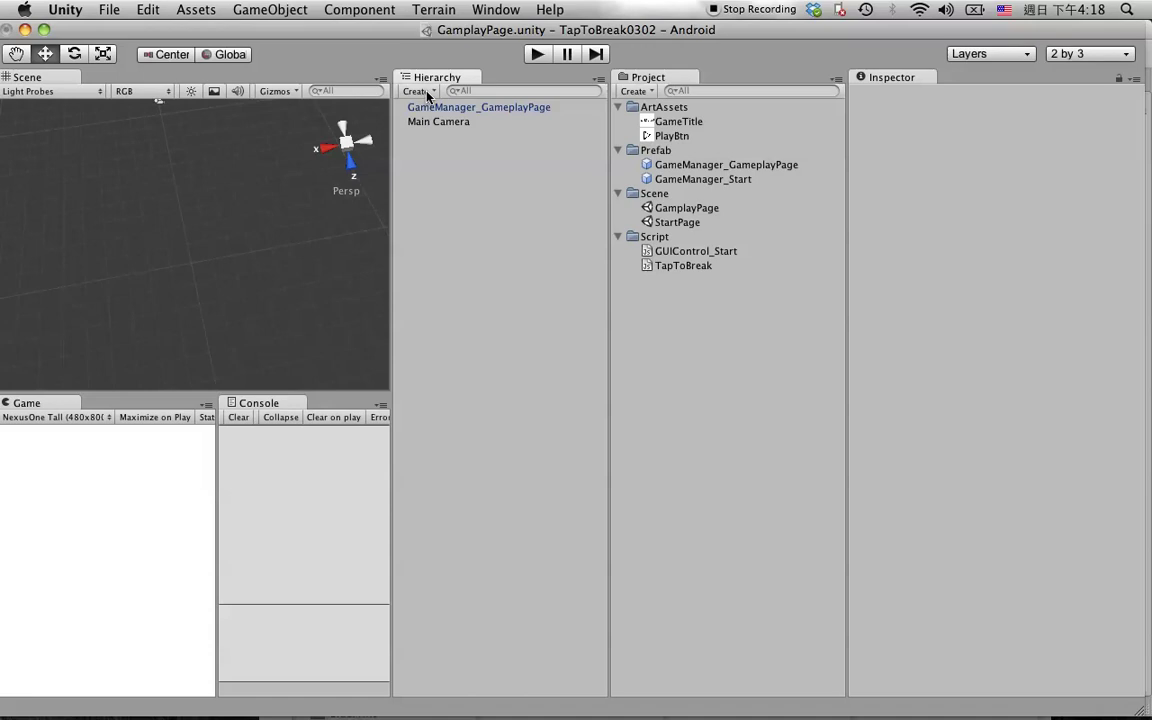
Create an empty GameObject and set its Position Y to 0
click(256, 9)
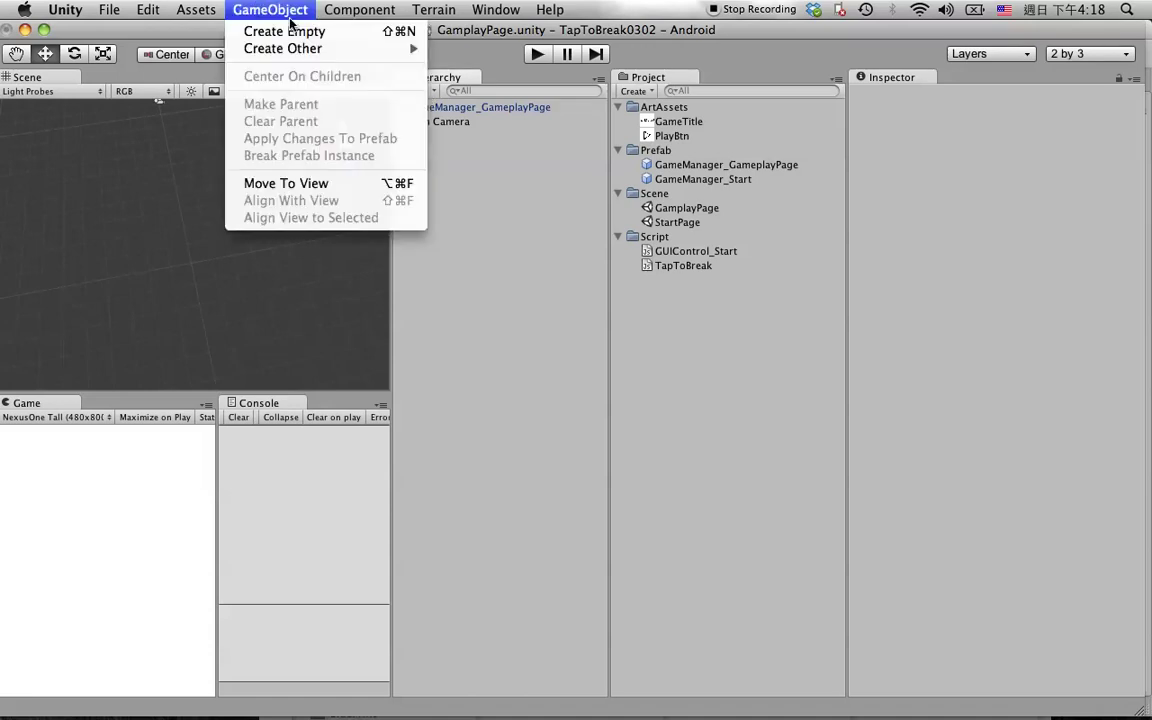
click(514, 327)
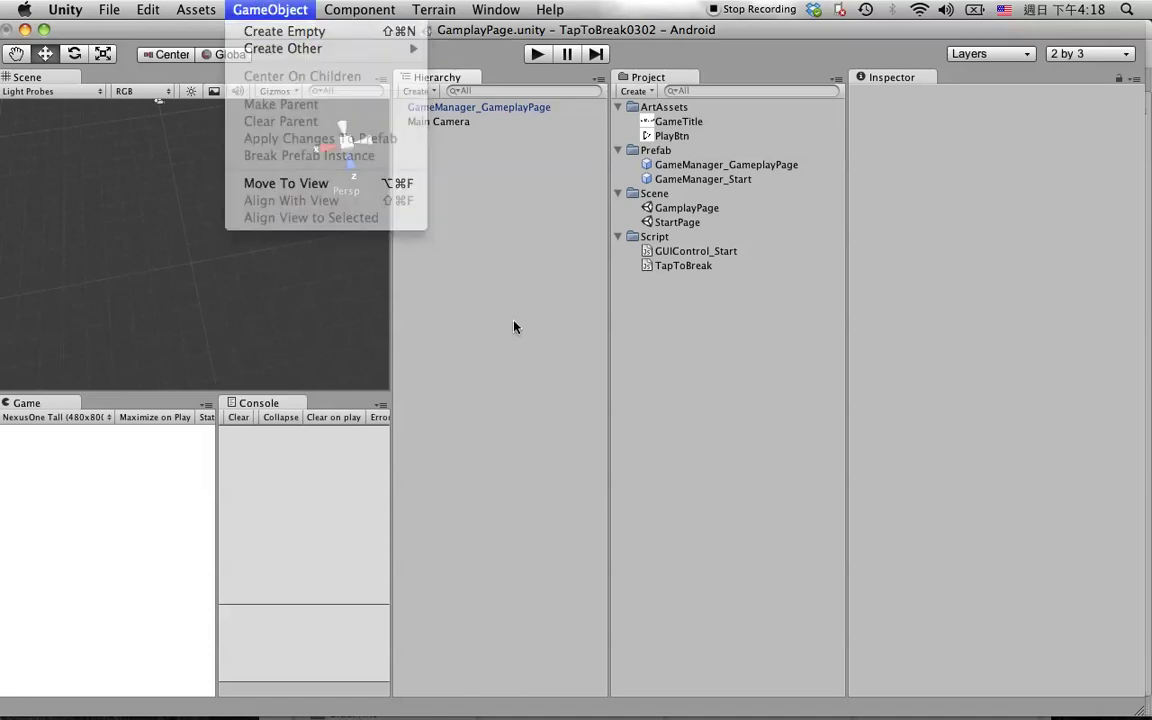
click(262, 9)
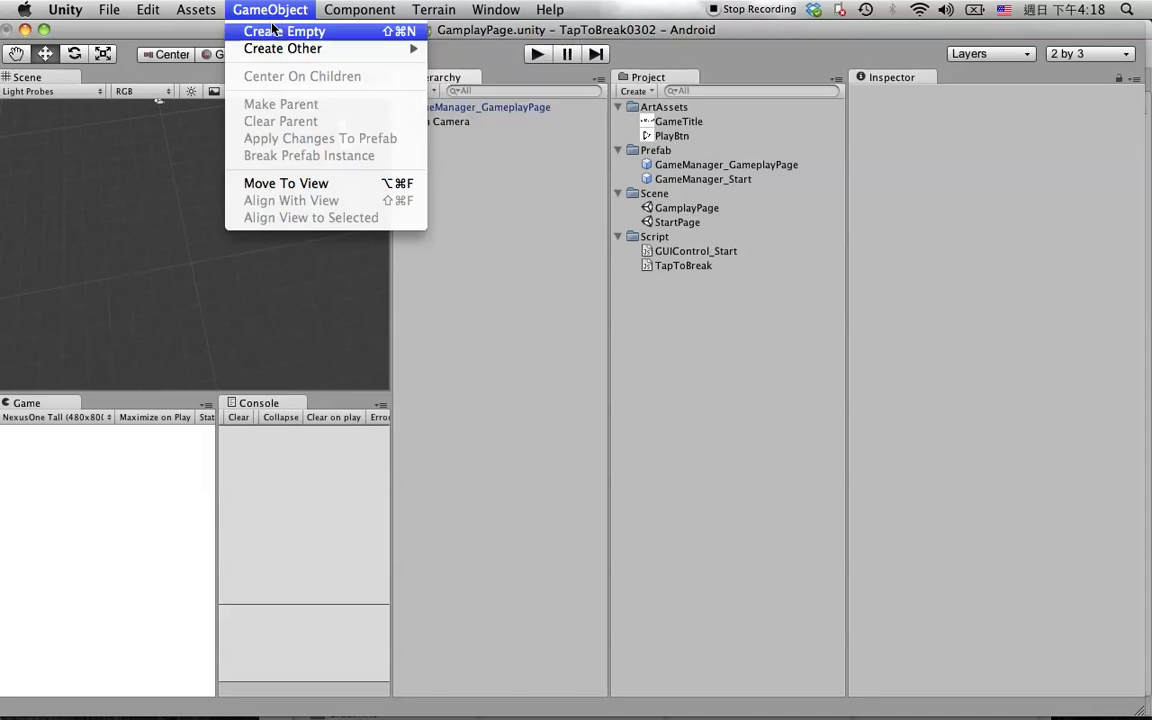
click(280, 31)
click(1008, 163)
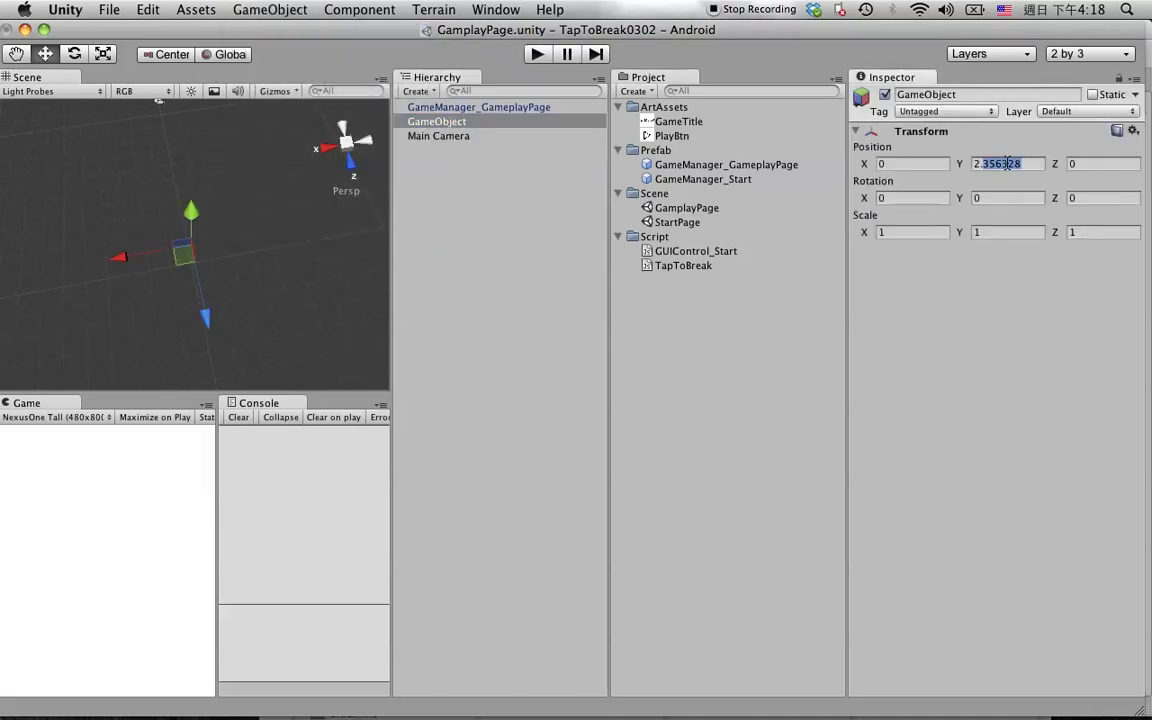
text(0)
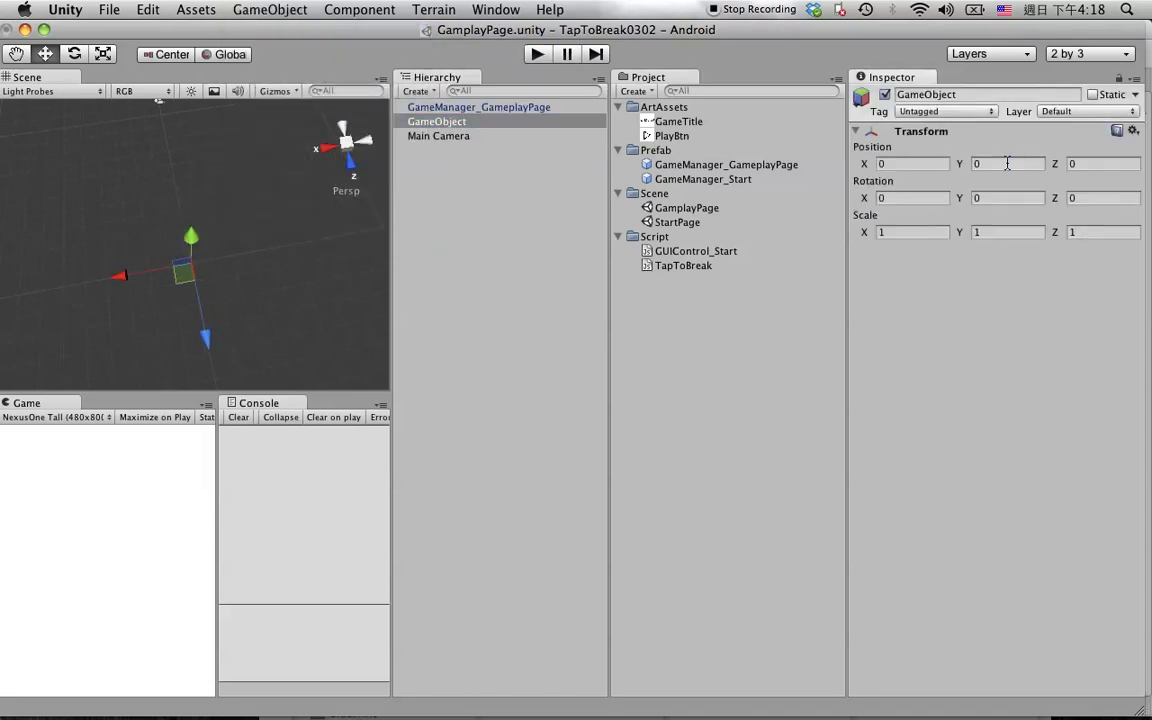
Rename the new empty object to Column
click(458, 270)
click(445, 121)
key(Return)
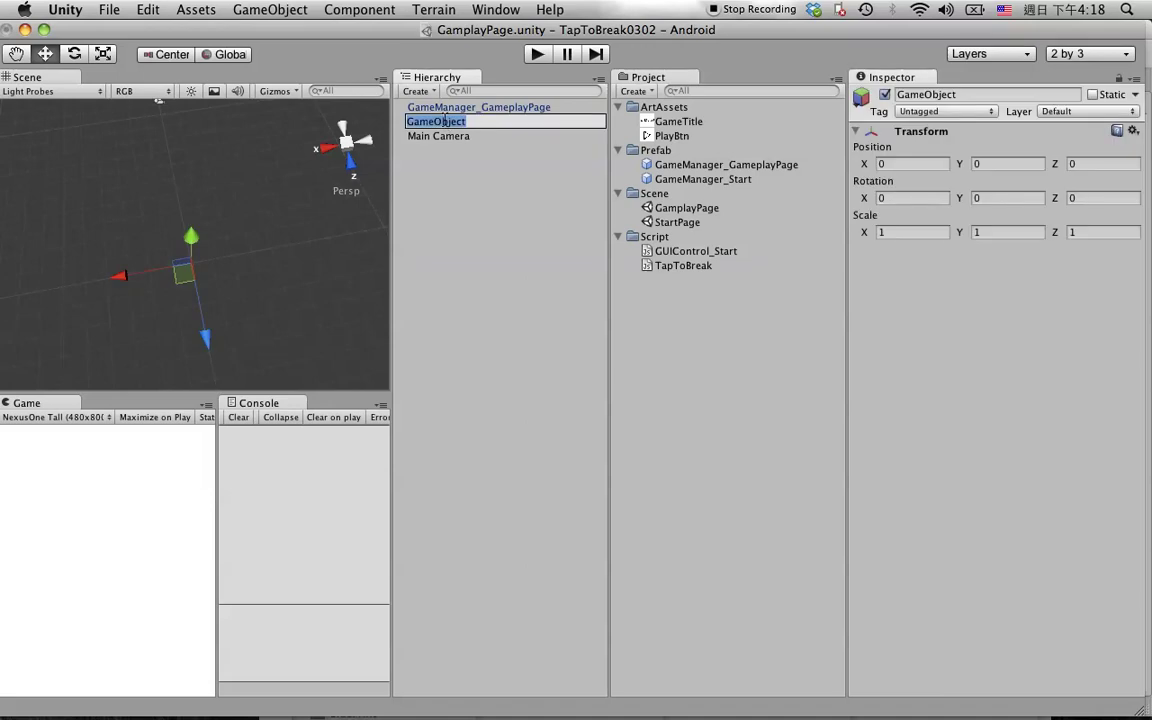
text(Column)
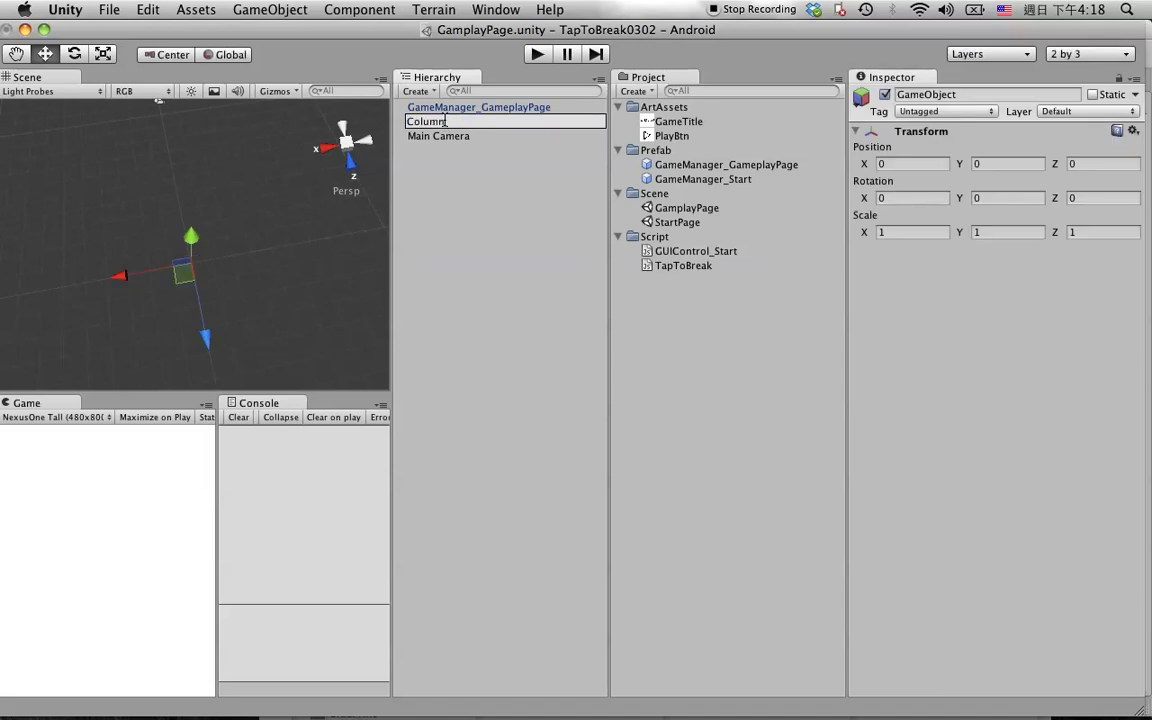
key(Return)
click(445, 219)
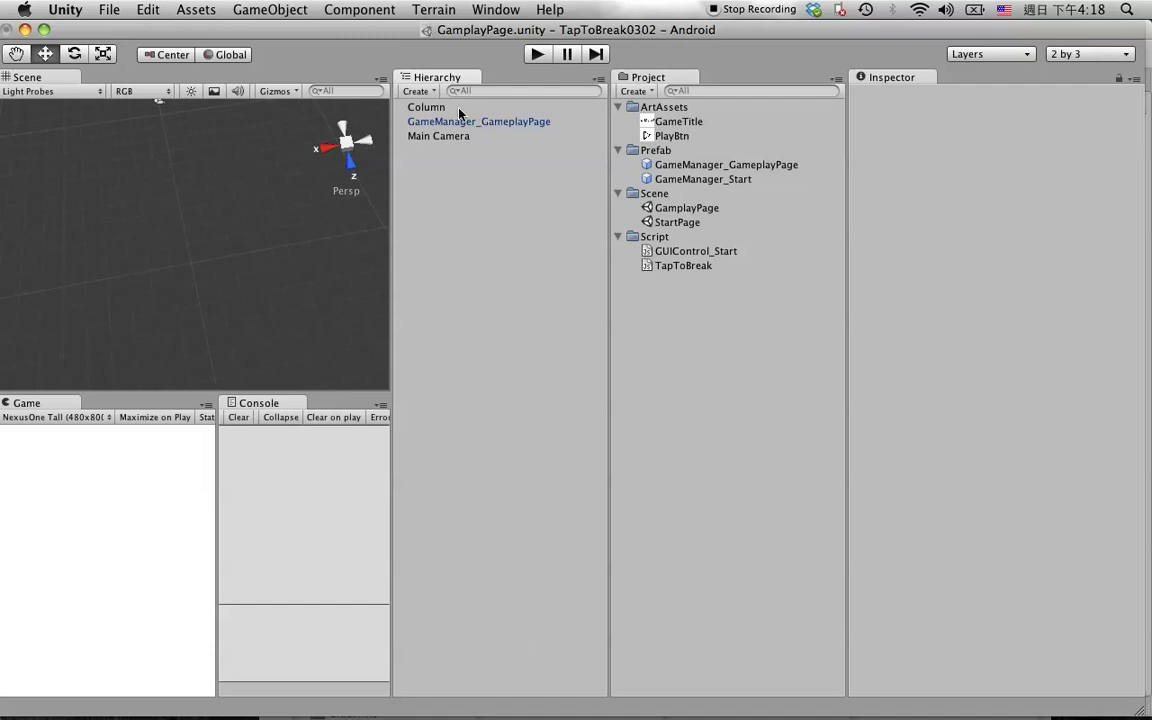
click(408, 106)
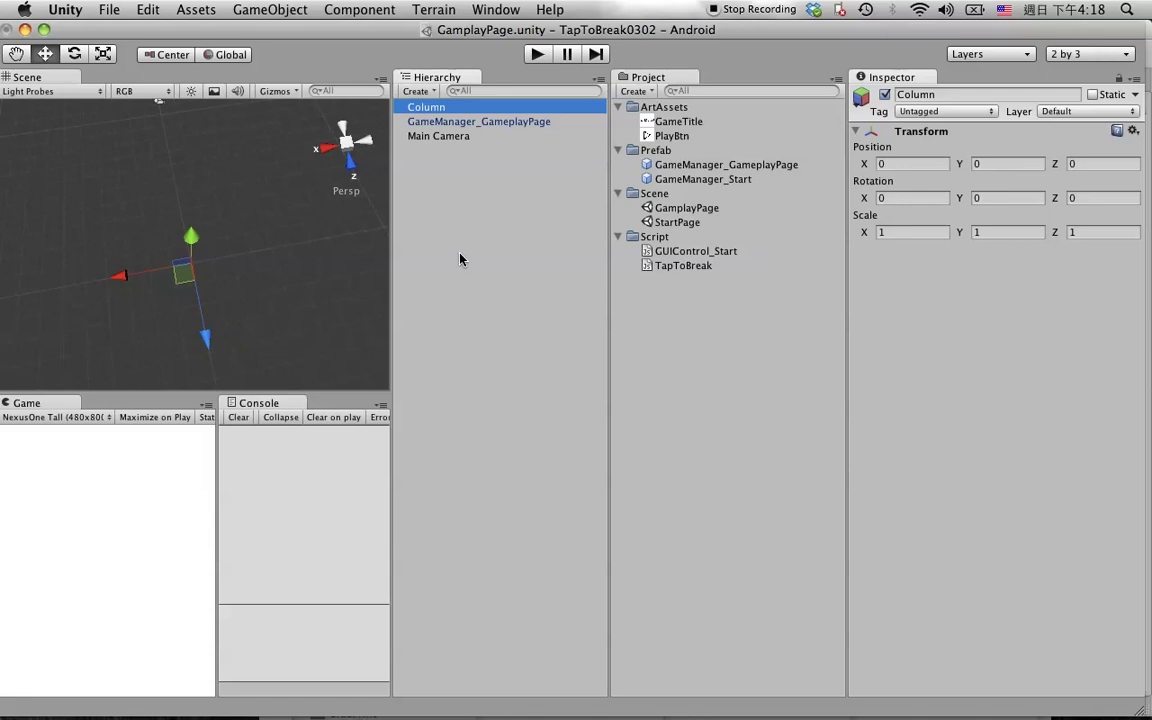
Add a cube named ColumnModel with Position Y 0
click(460, 259)
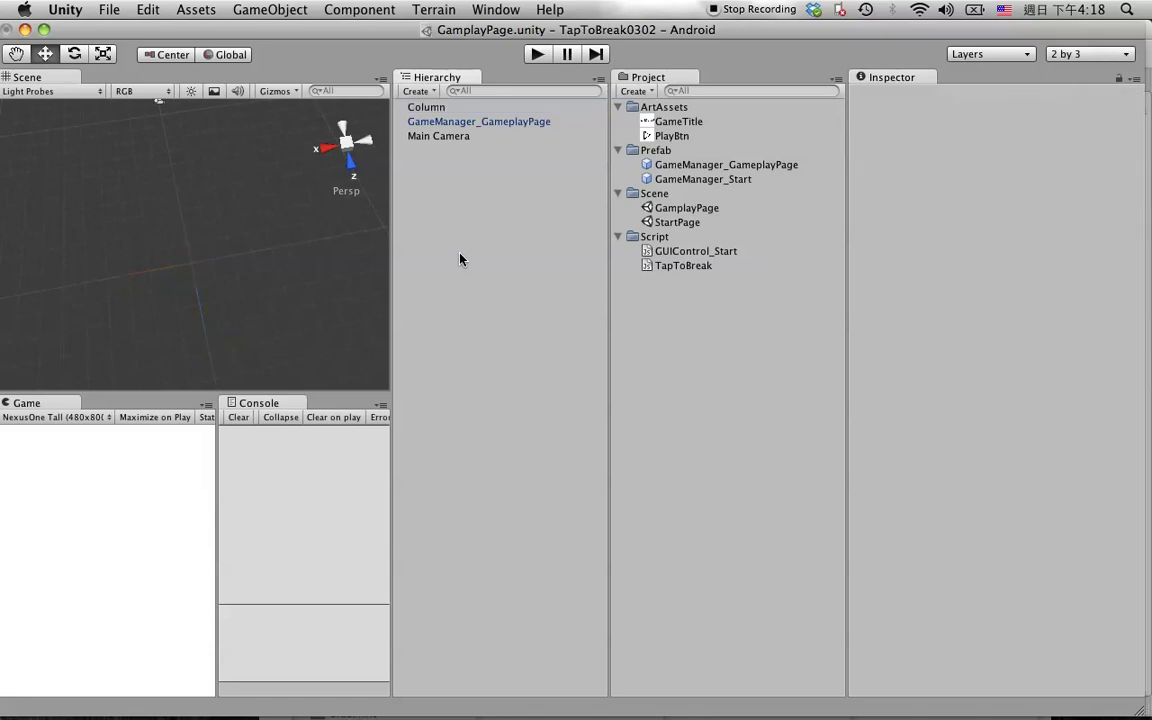
click(419, 92)
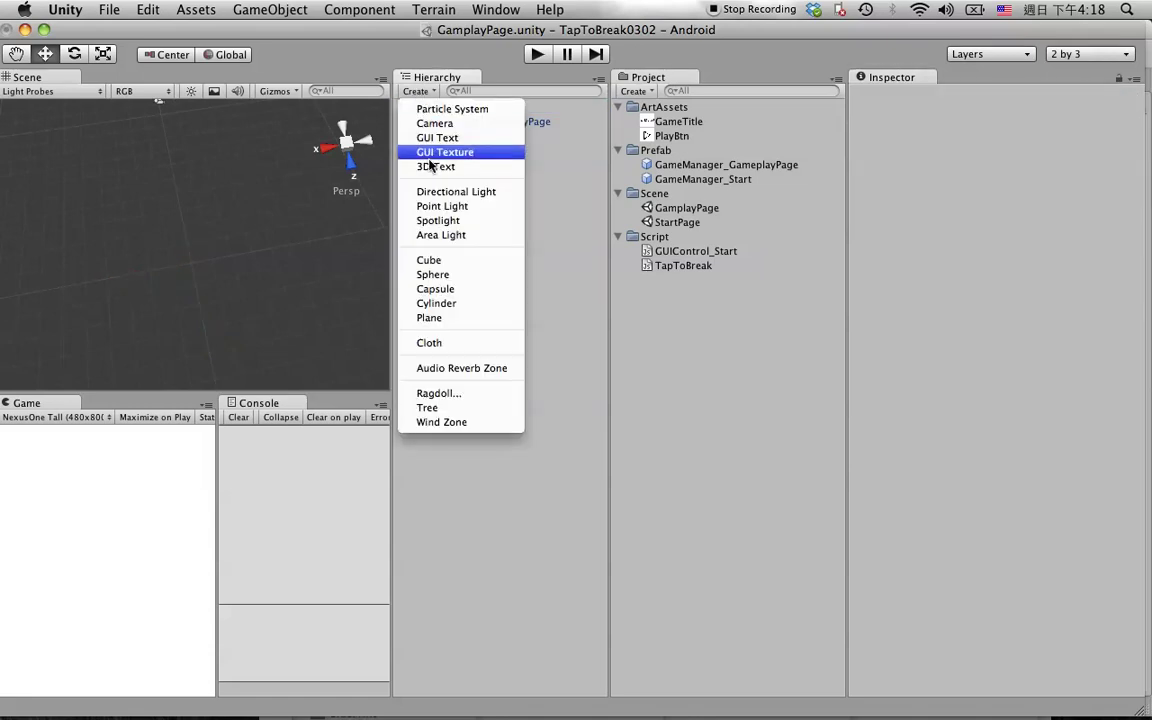
click(438, 262)
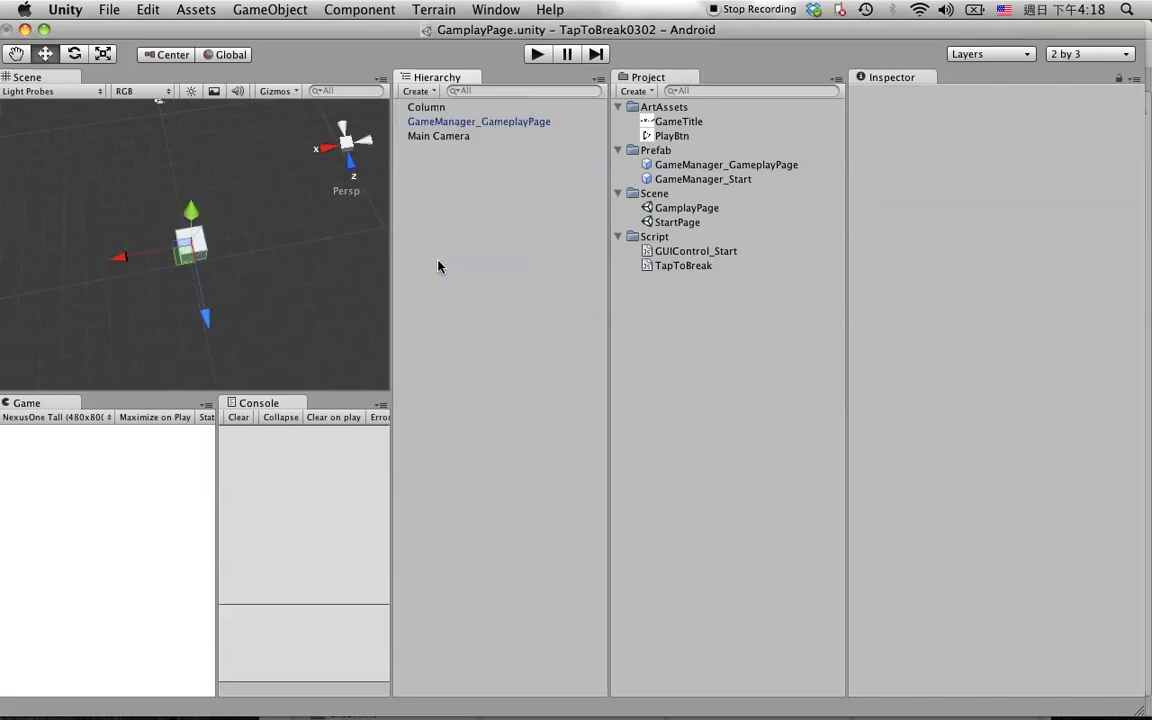
key(Return)
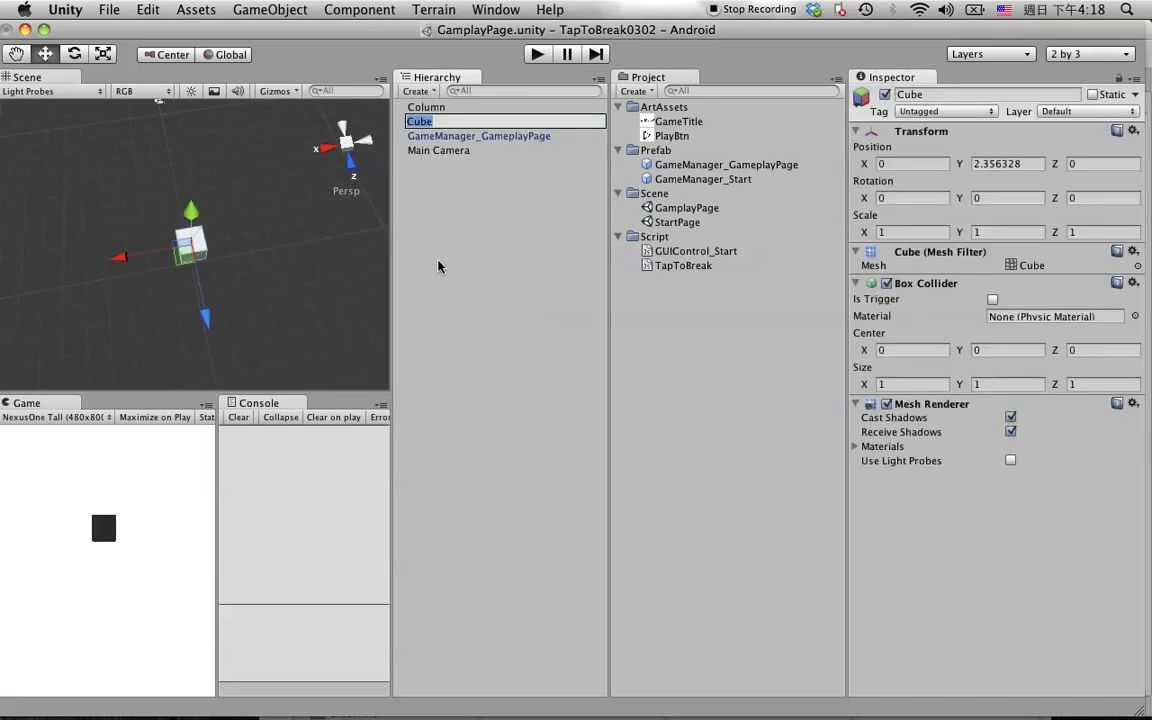
text(ColumnModel)
key(Return)
click(1005, 164)
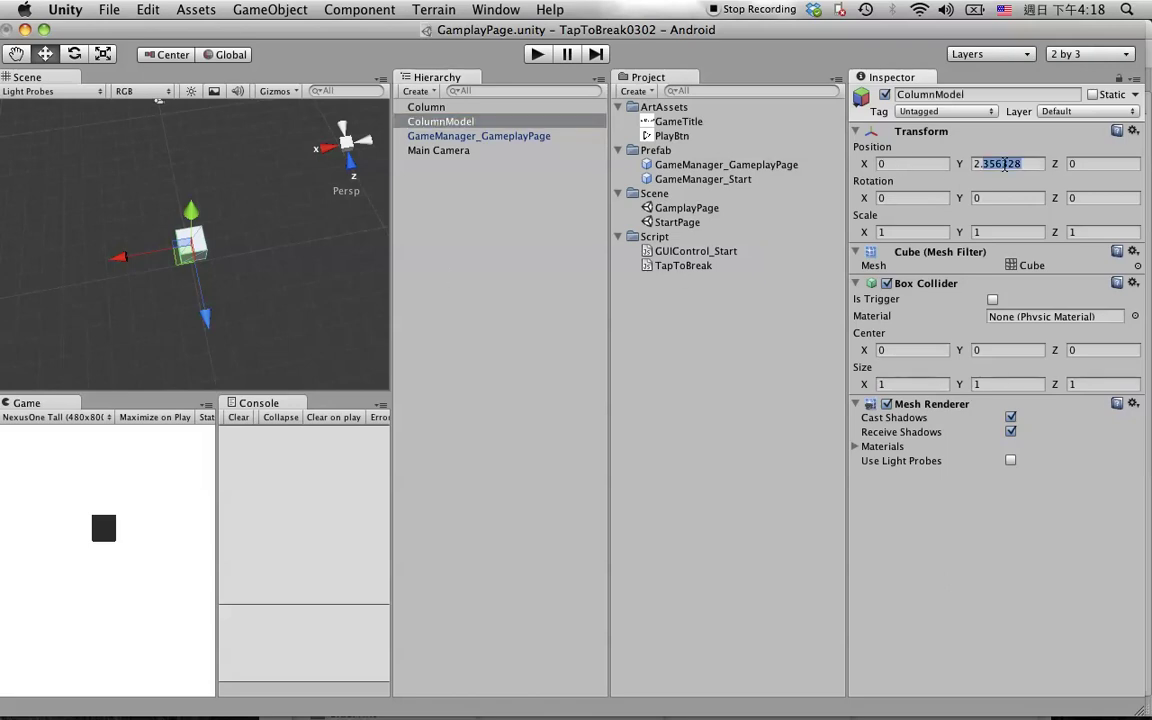
text(0)
key(Return)
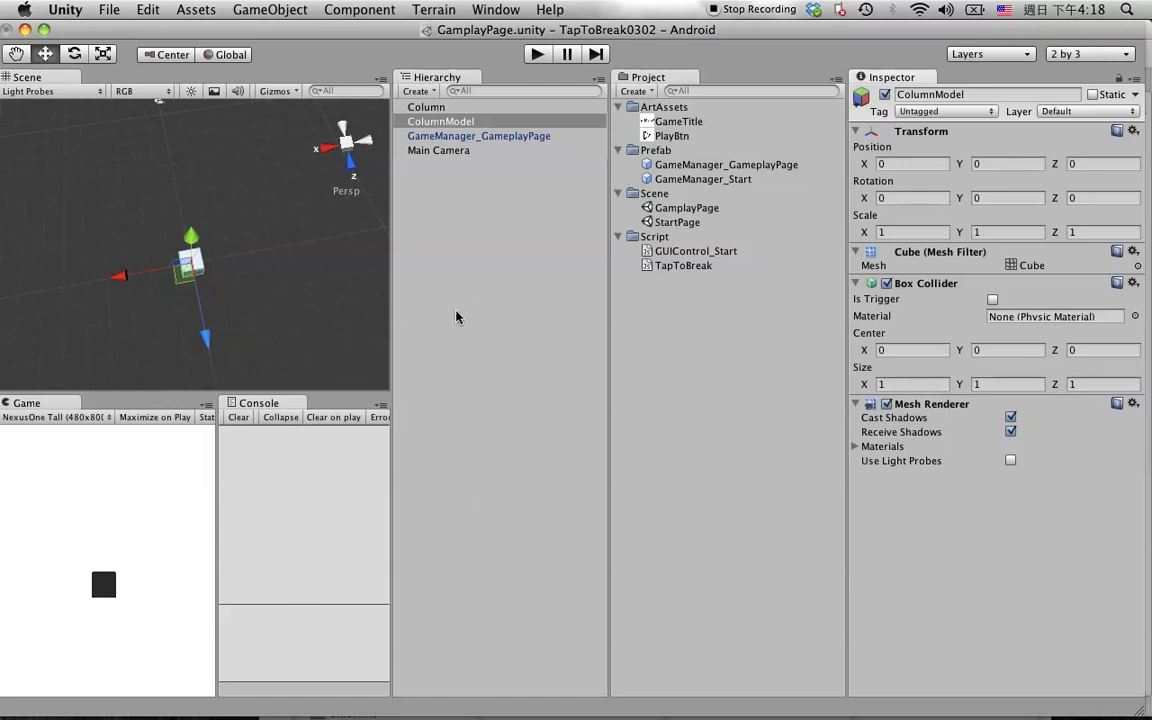
Scale ColumnModel tall to 1.877526 × 8.141604 × 1.877526 and set Position Y to 1
key(r)
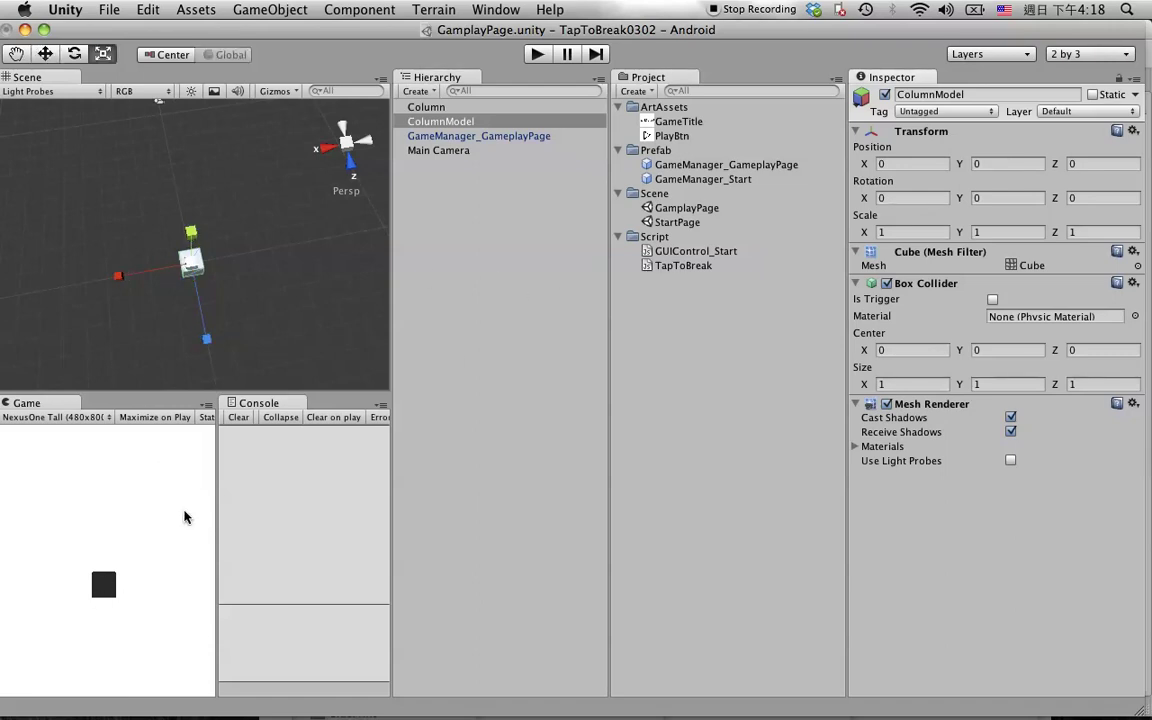
drag(190, 232, 196, 111)
drag(190, 229, 406, 253)
key(e)
key(w)
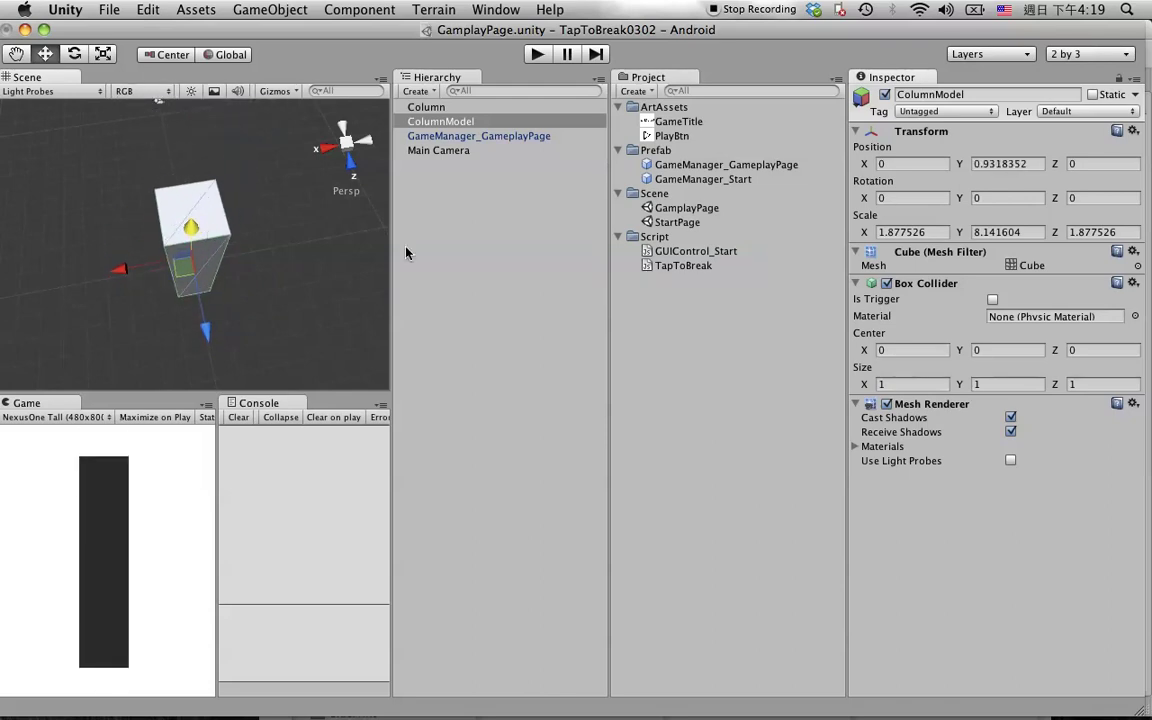
click(1001, 165)
text(1)
key(Return)
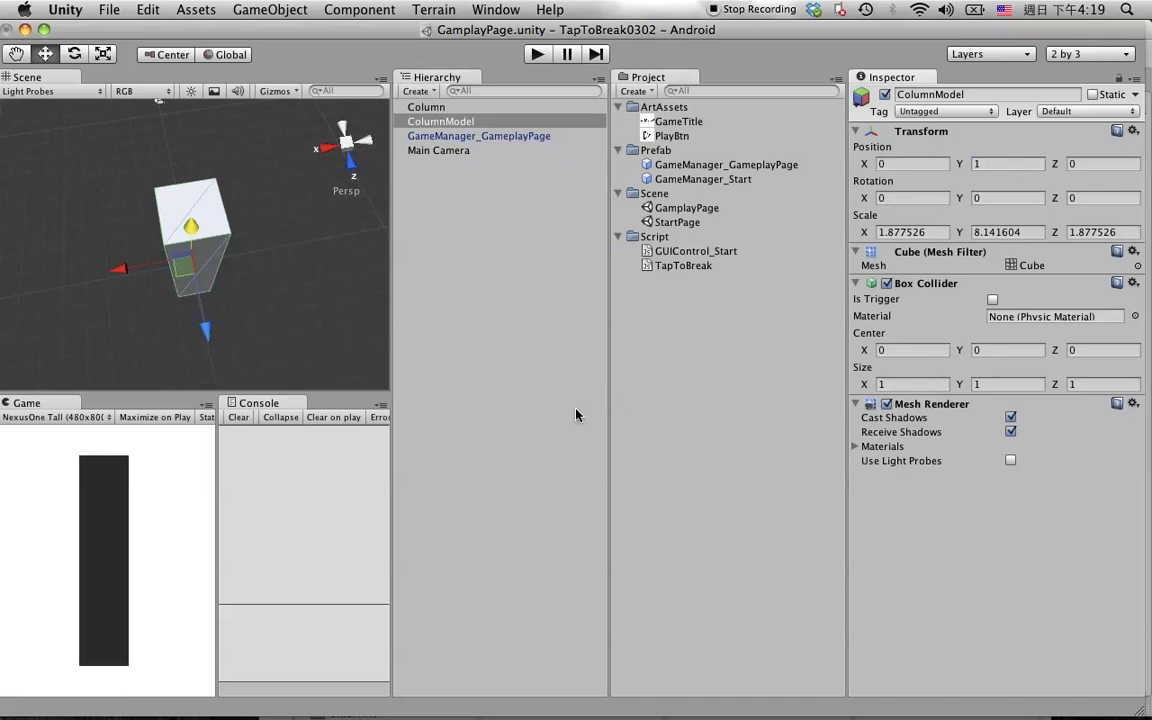
click(559, 269)
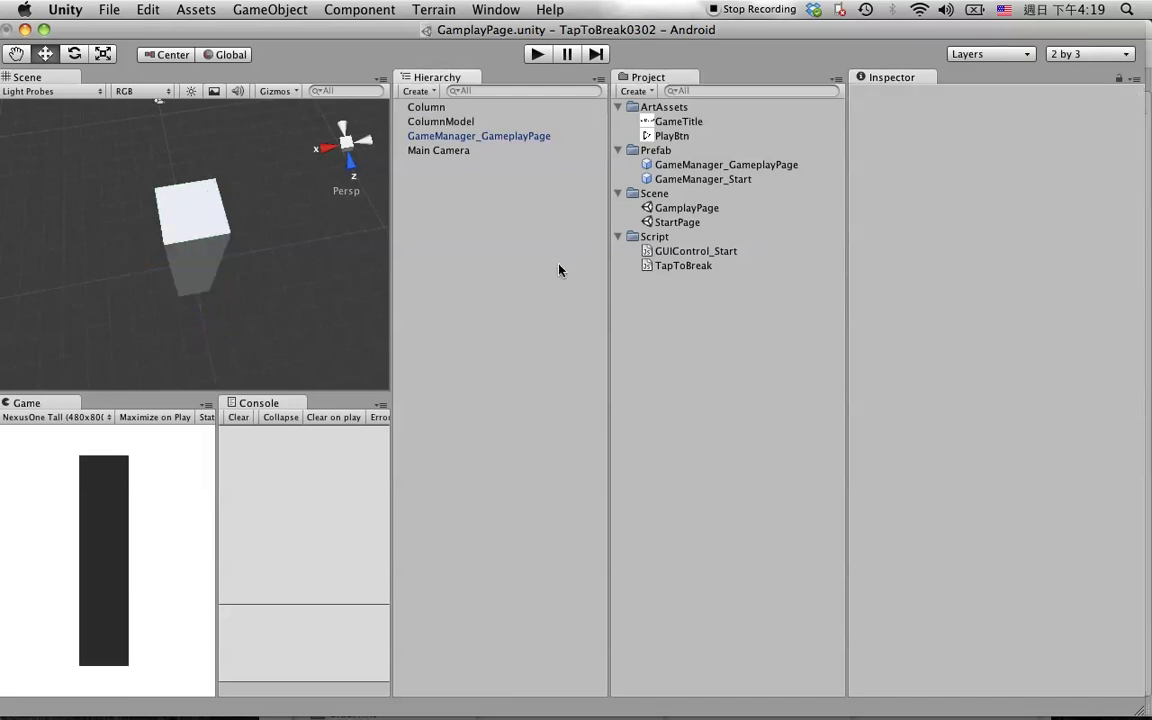
click(436, 120)
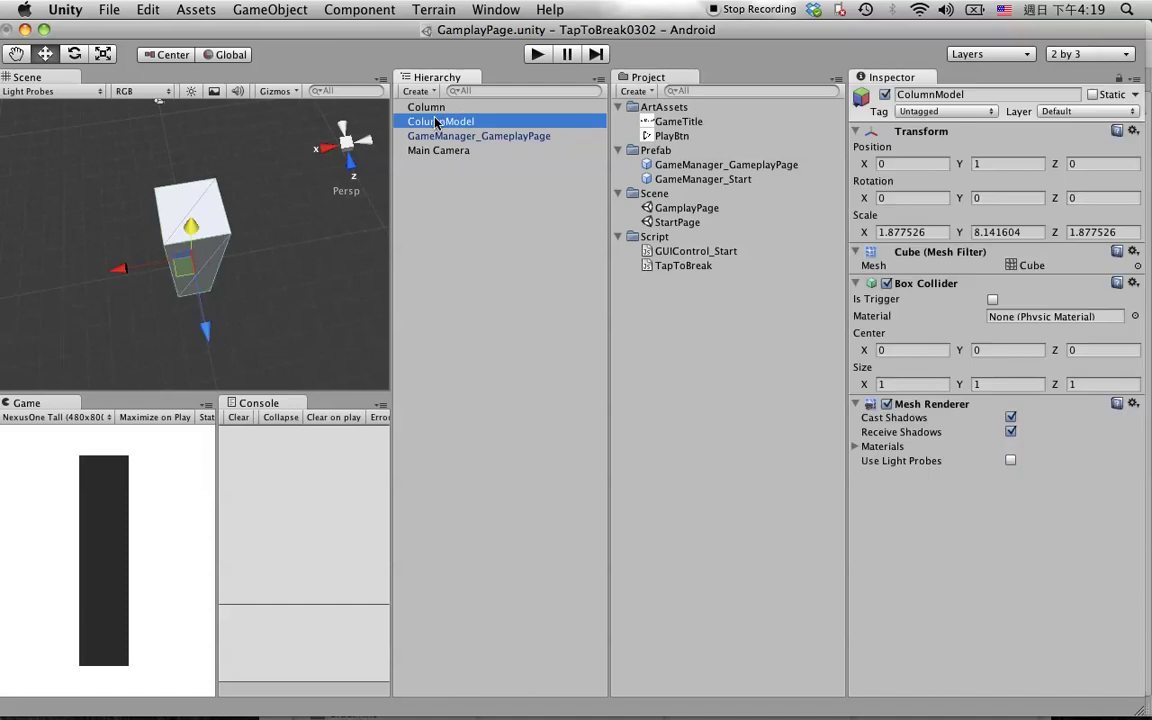
drag(433, 120, 432, 112)
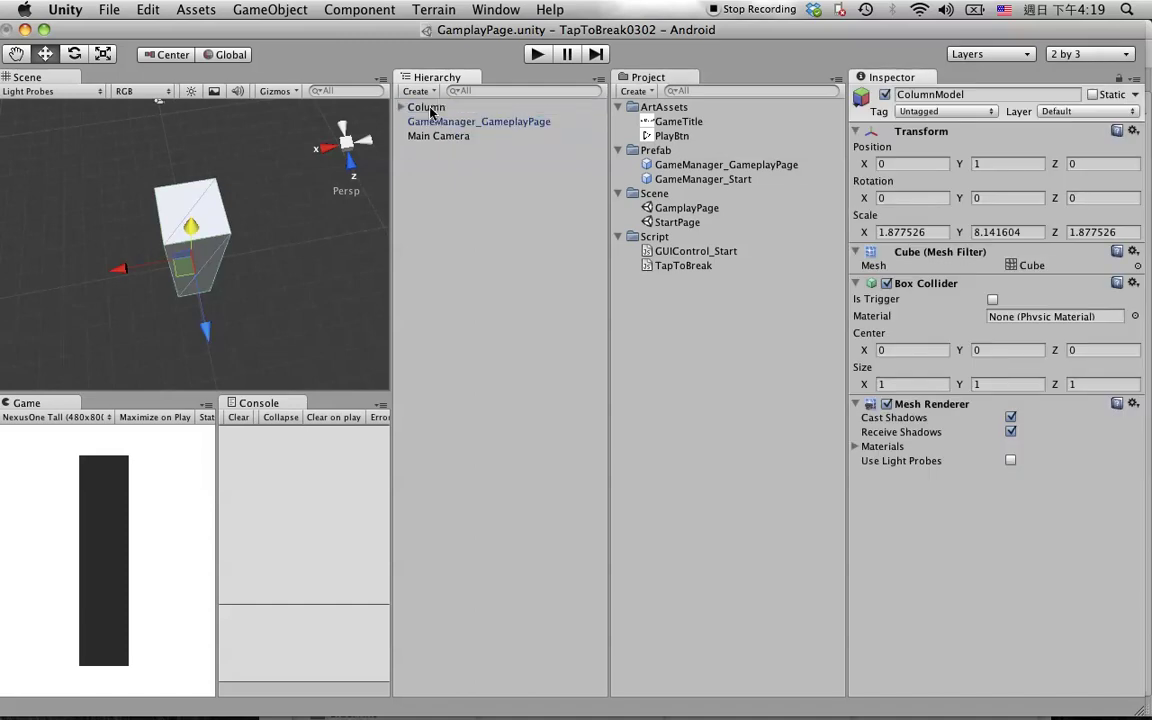
click(400, 107)
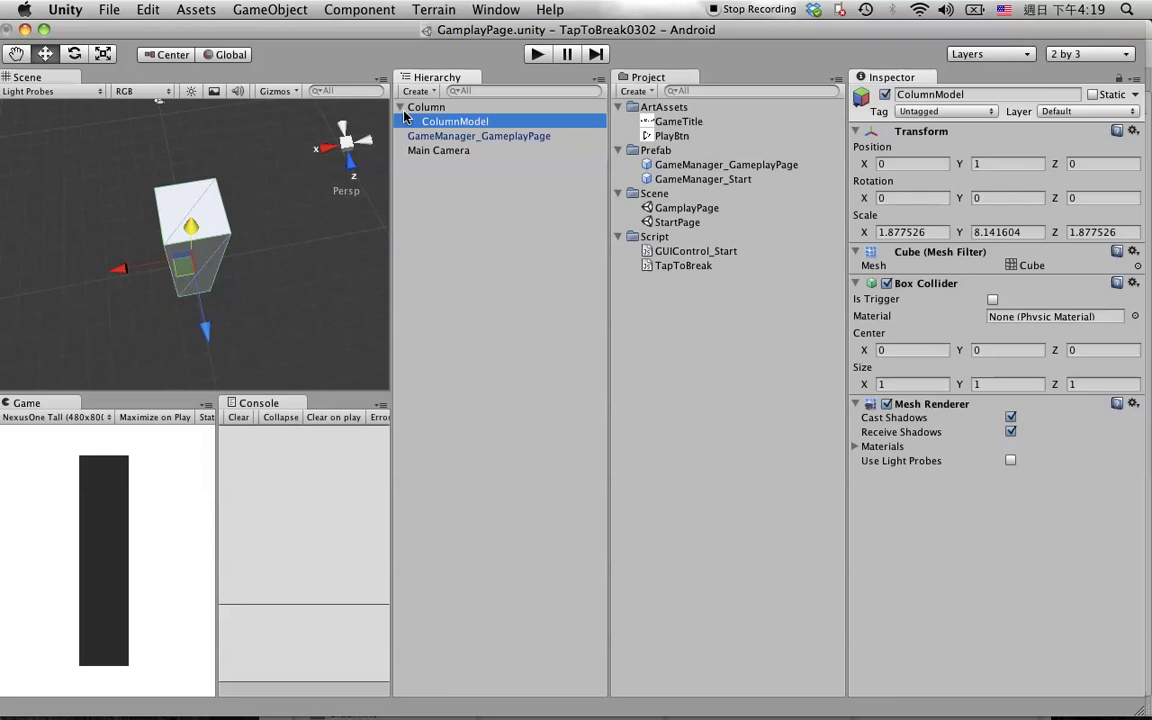
click(518, 358)
click(452, 121)
click(462, 207)
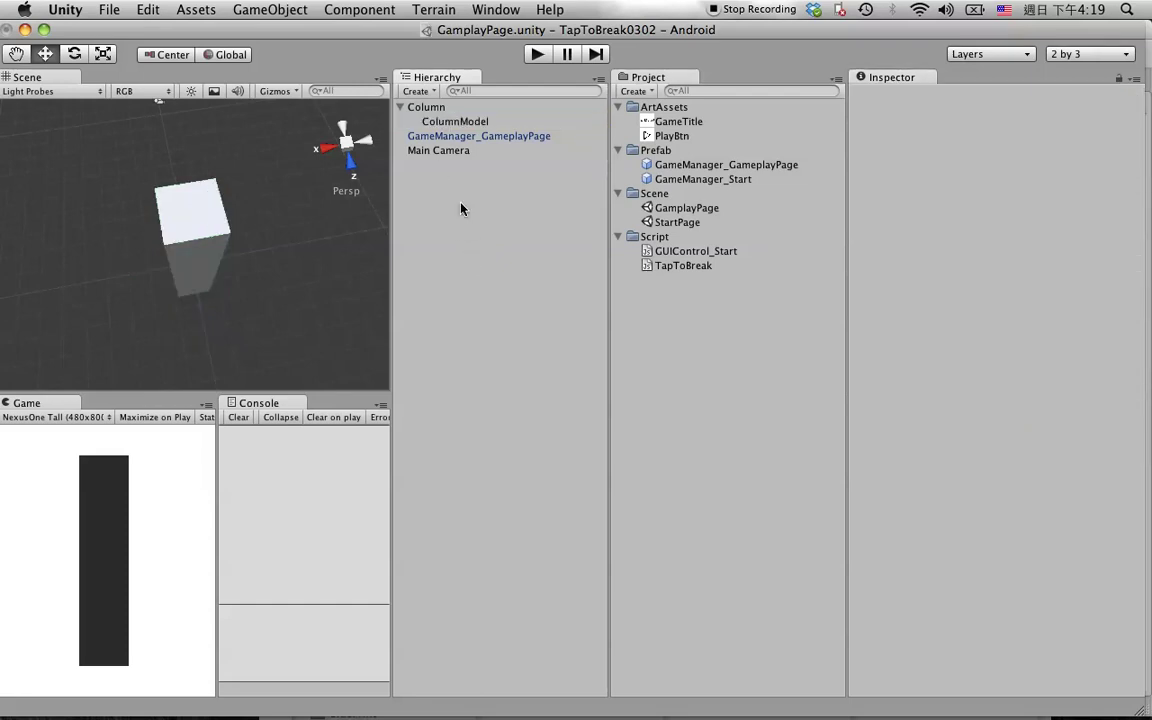
click(470, 125)
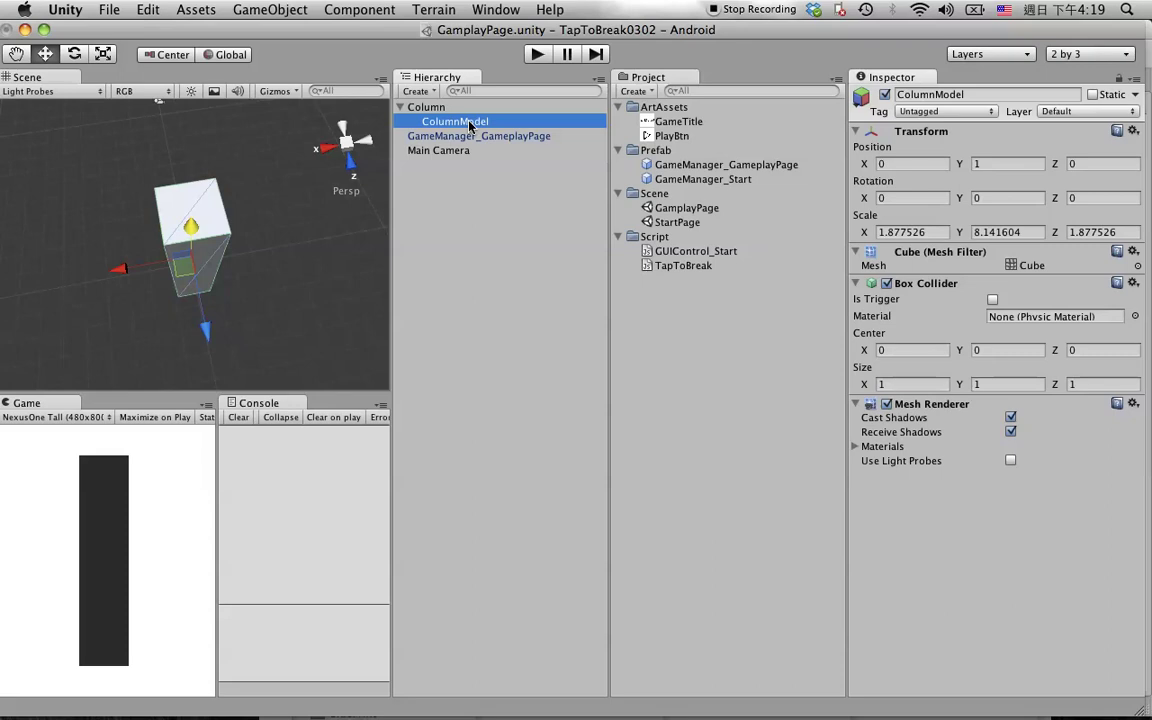
click(432, 107)
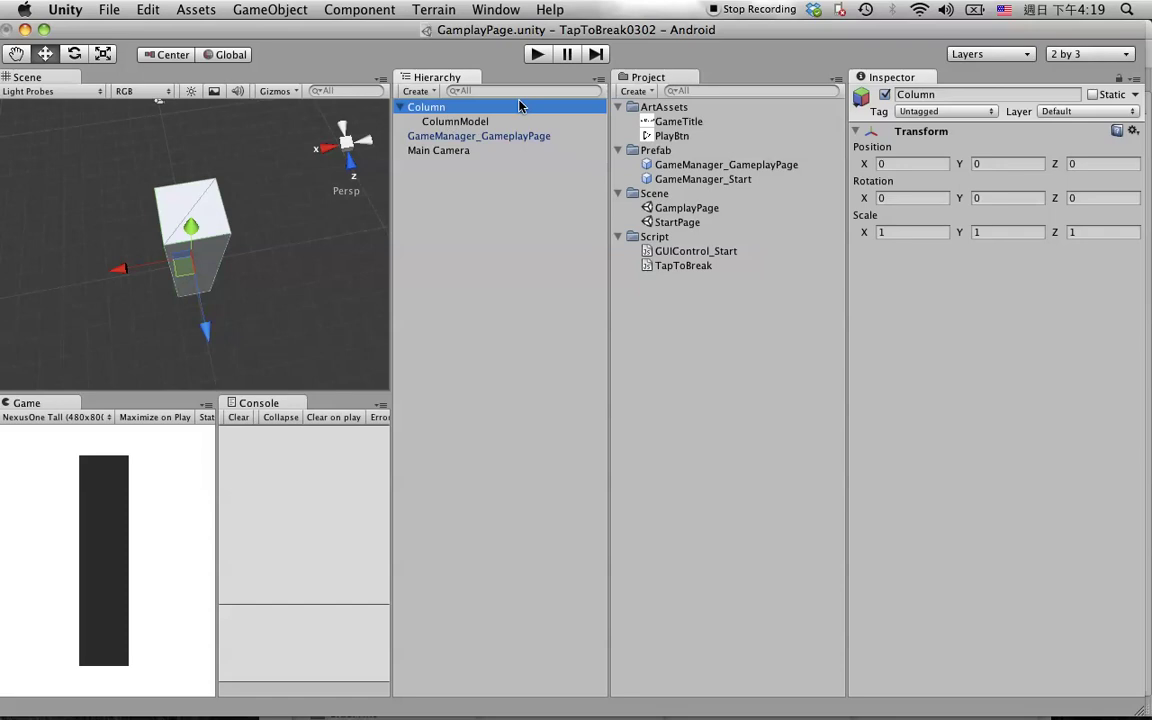
Add a 1×1×1 Box Collider to Column via Component > Physics
click(350, 10)
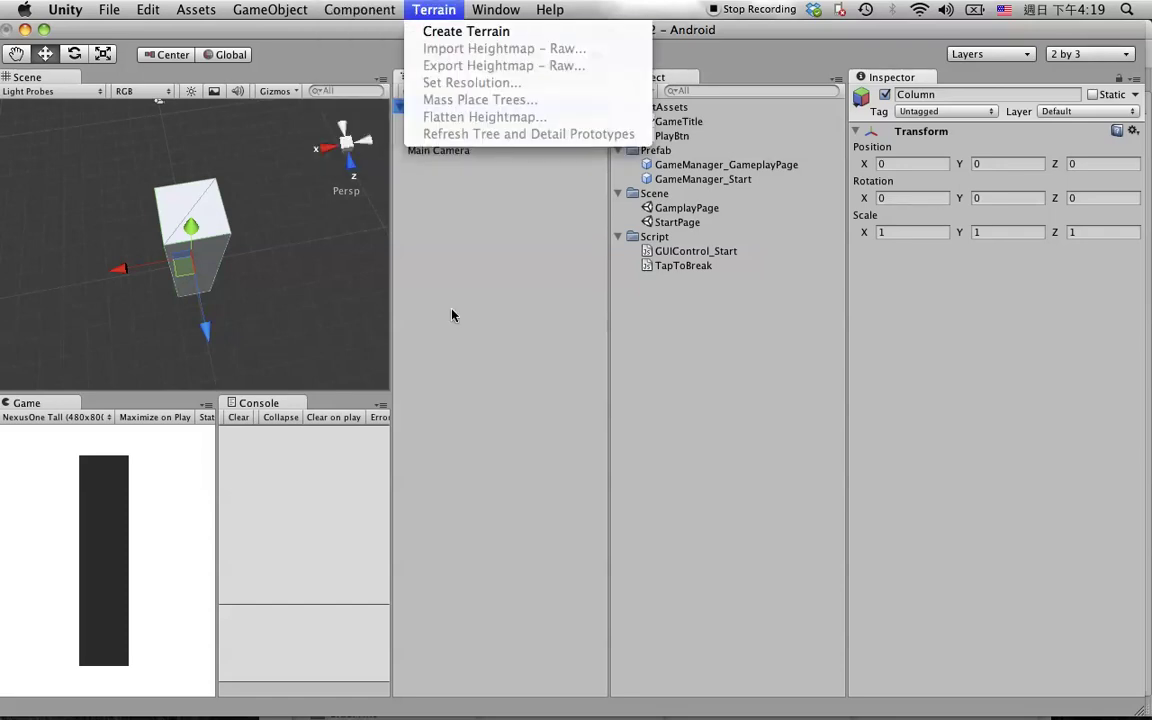
click(406, 277)
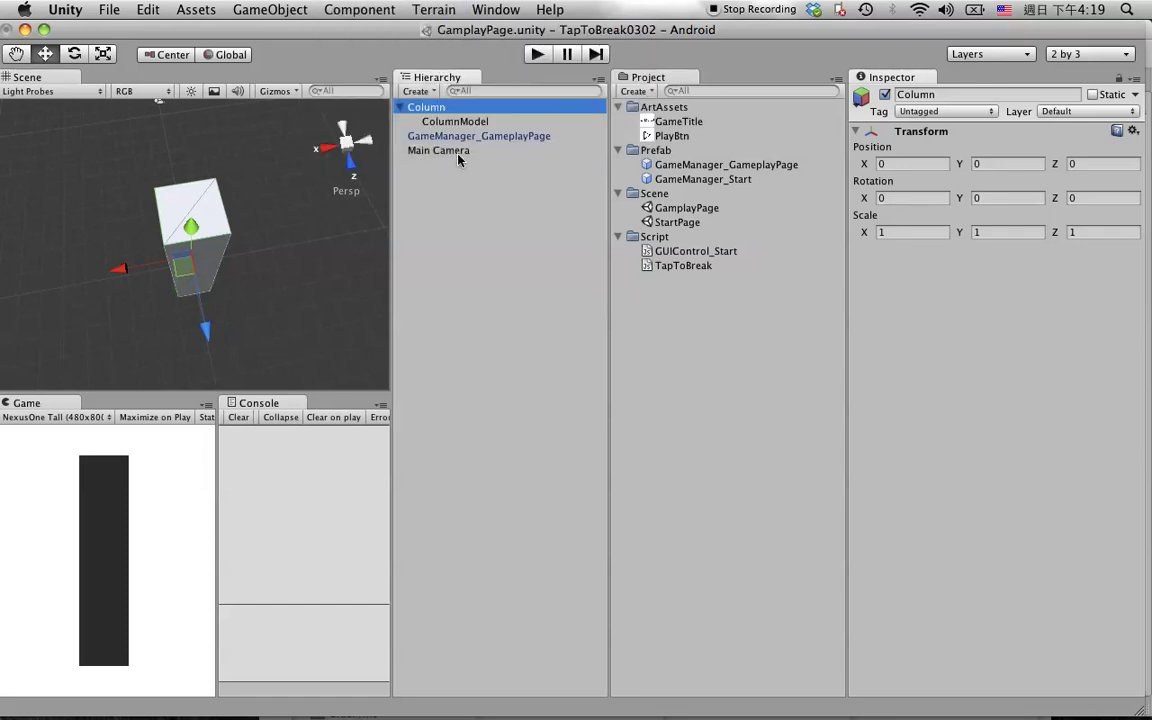
click(360, 10)
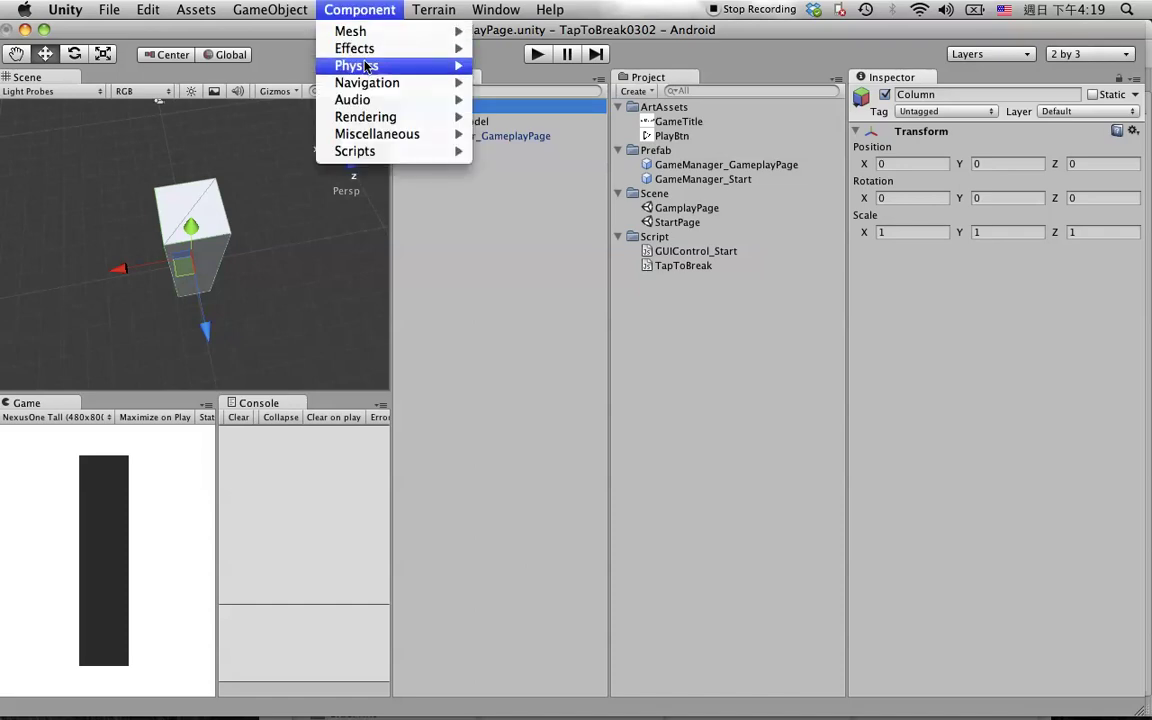
mouse_move(420, 67)
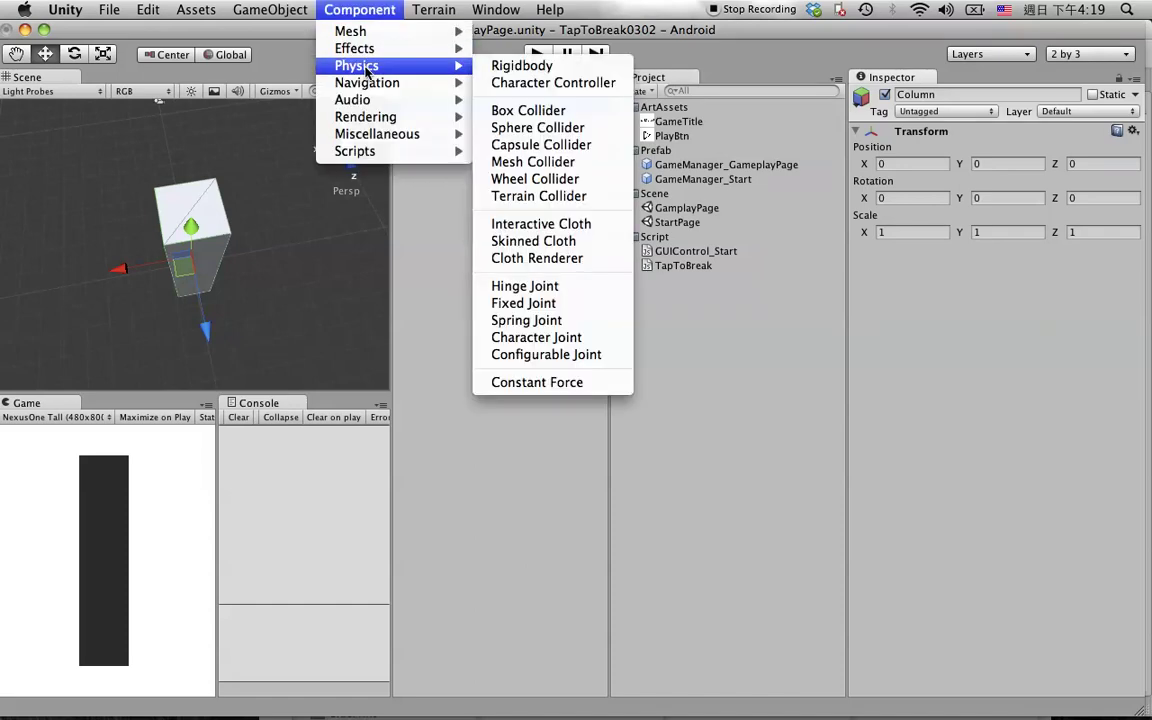
click(563, 110)
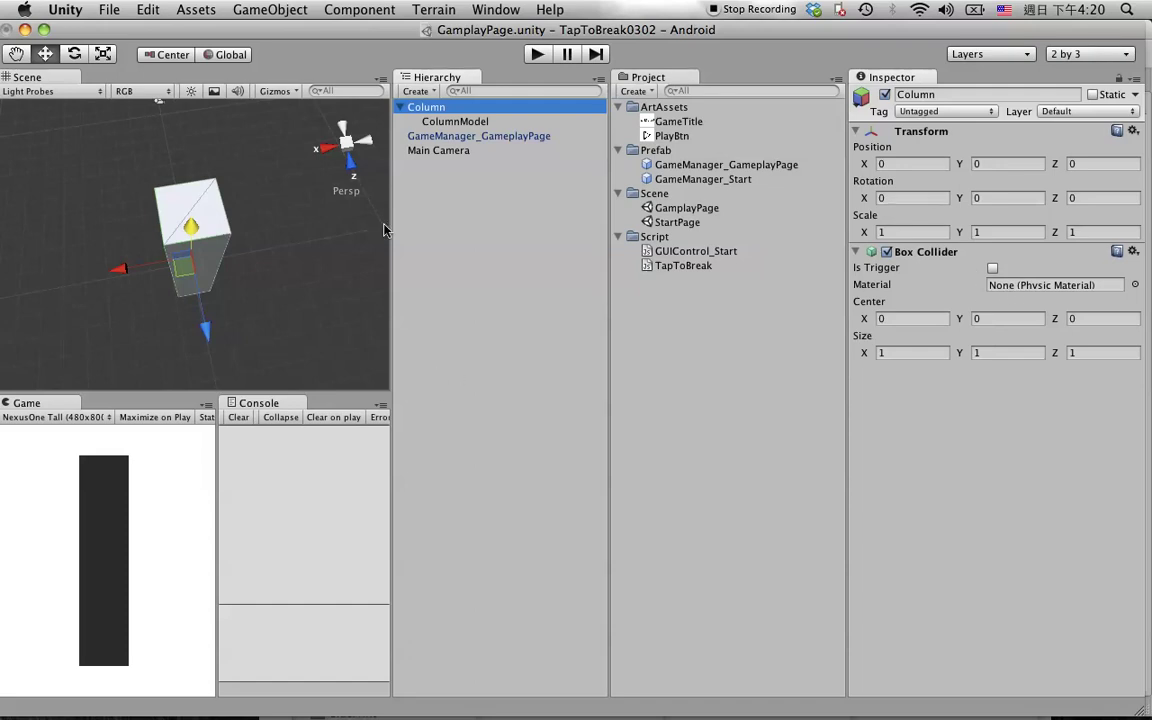
click(347, 148)
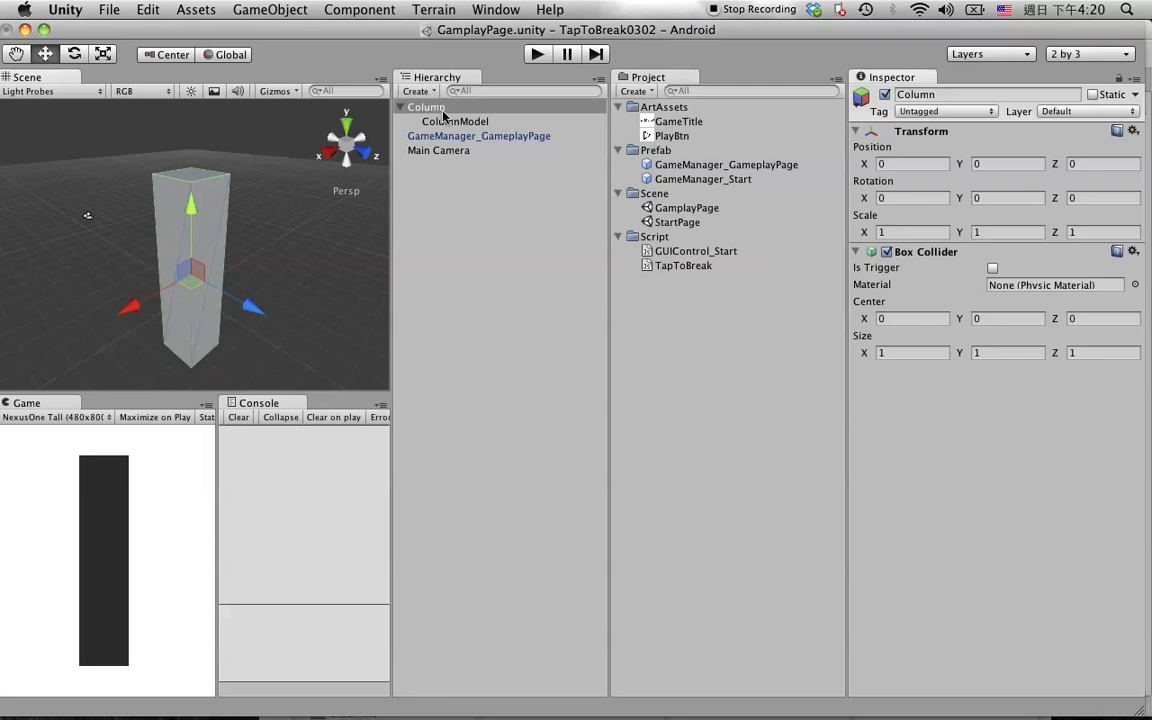
Remove ColumnModel's Box Collider, glance at TapToBreak.js, then reselect Column
click(489, 123)
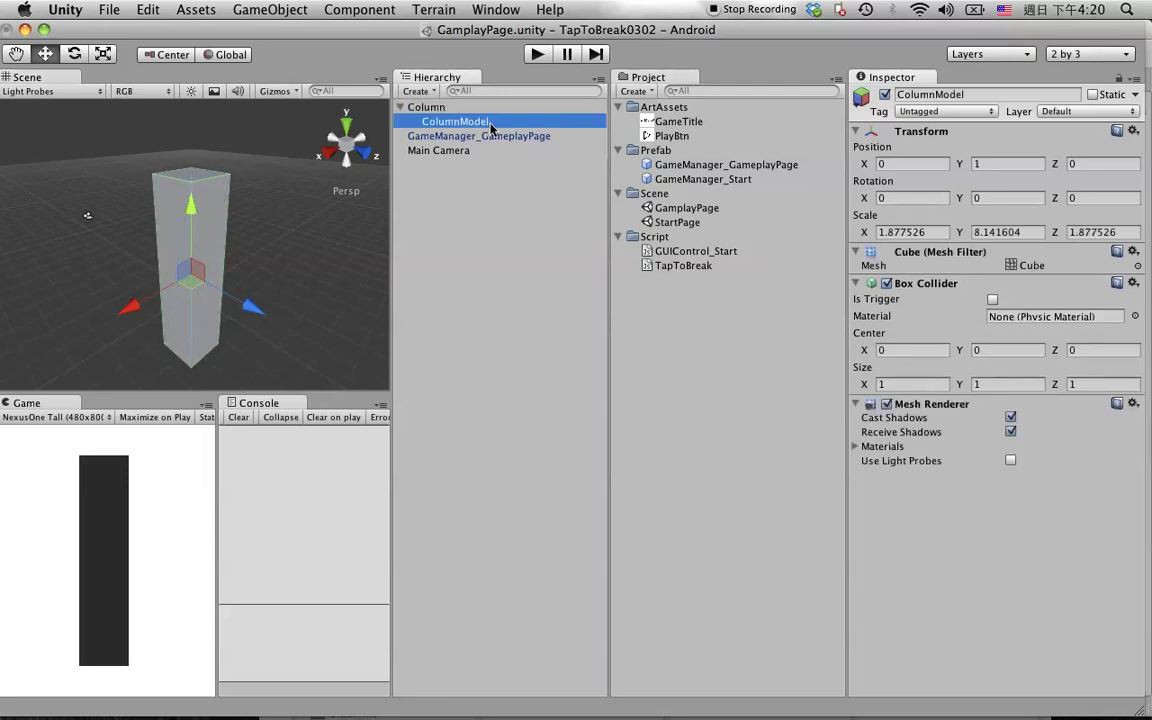
click(1133, 283)
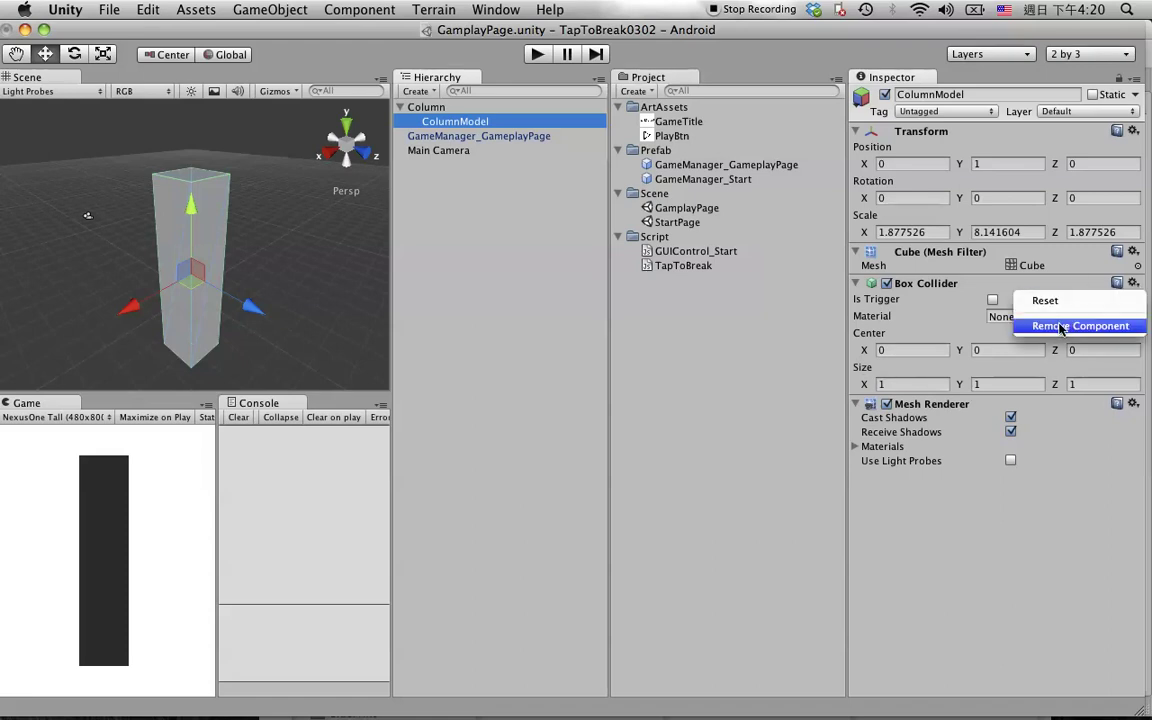
click(468, 220)
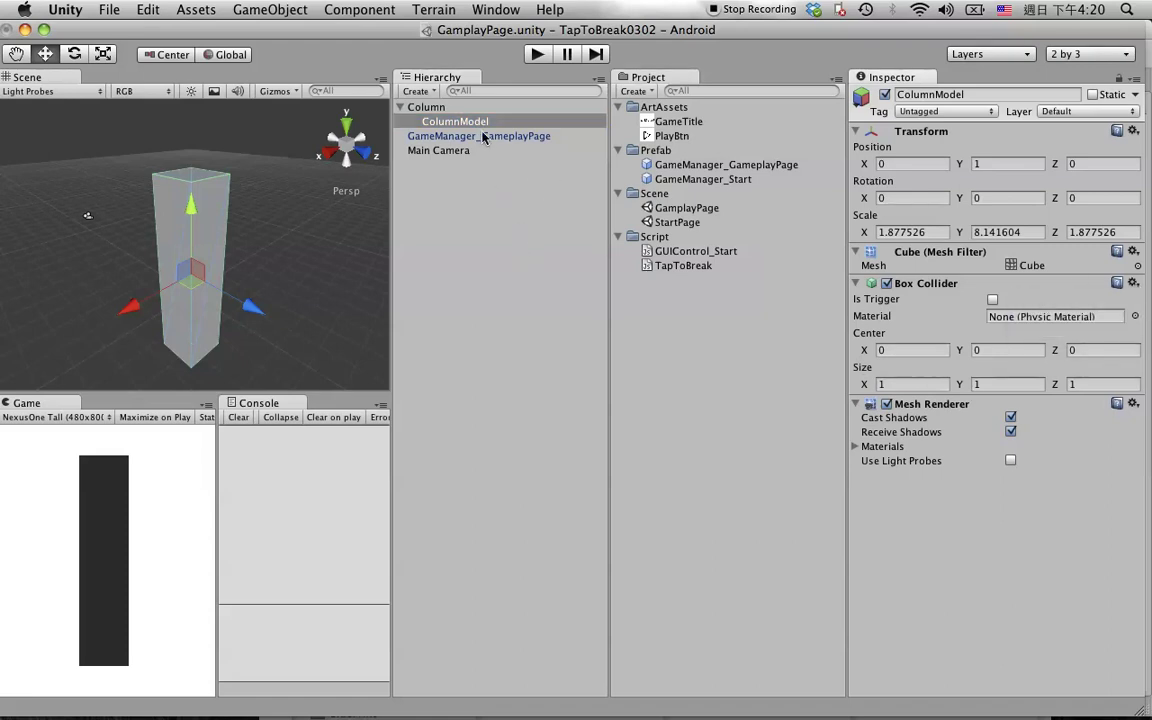
click(470, 207)
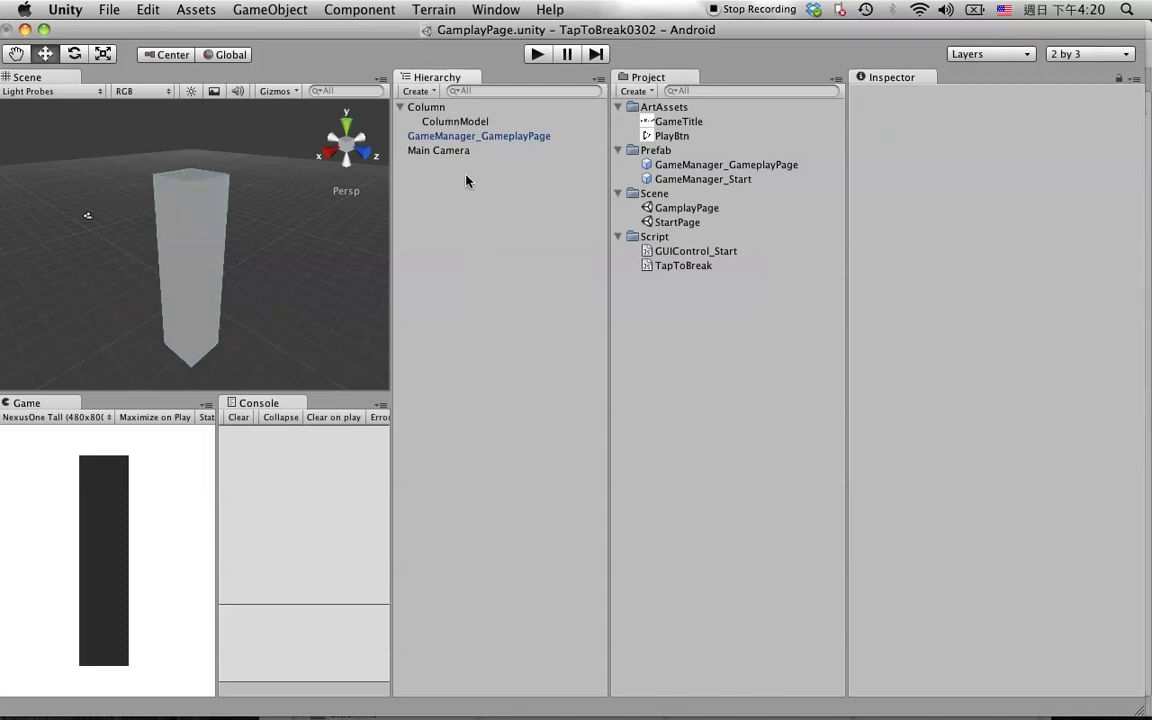
click(479, 123)
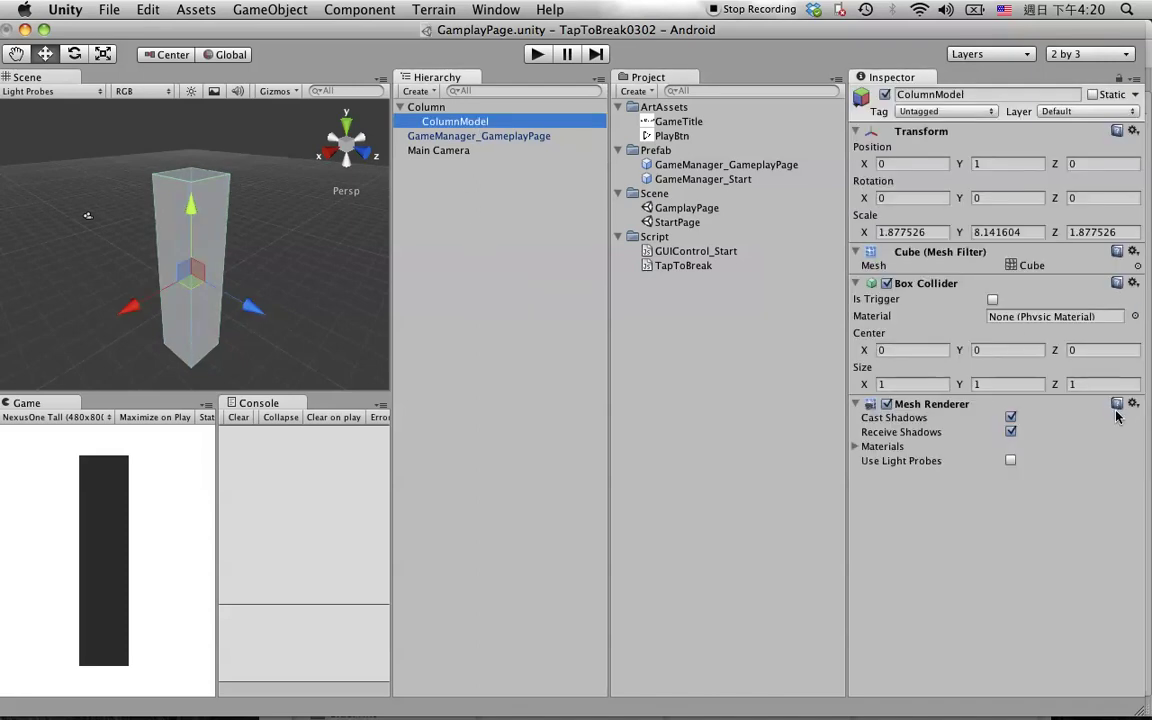
click(1132, 286)
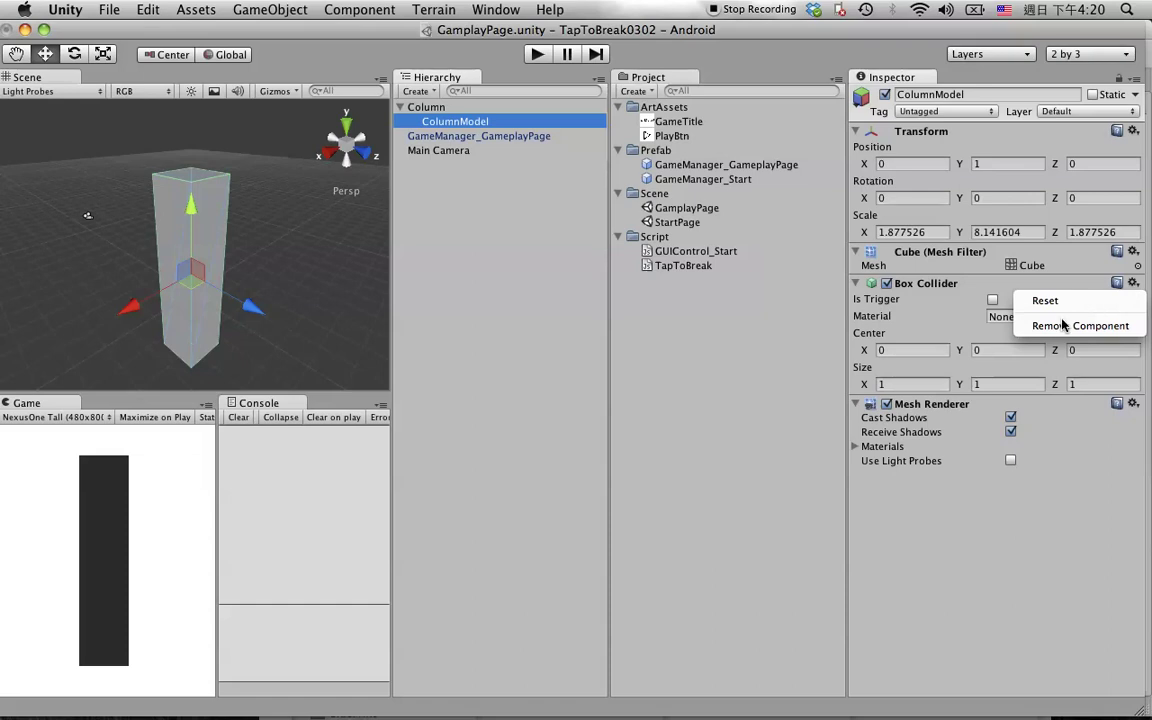
click(1080, 324)
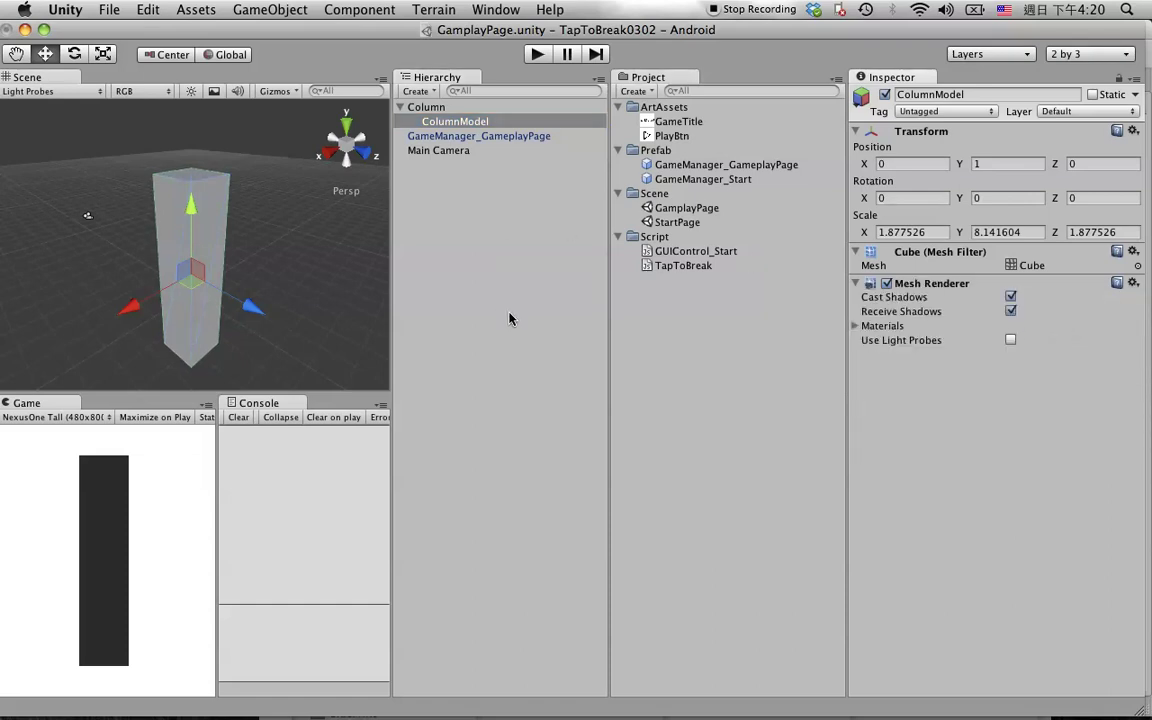
key(super+Tab)
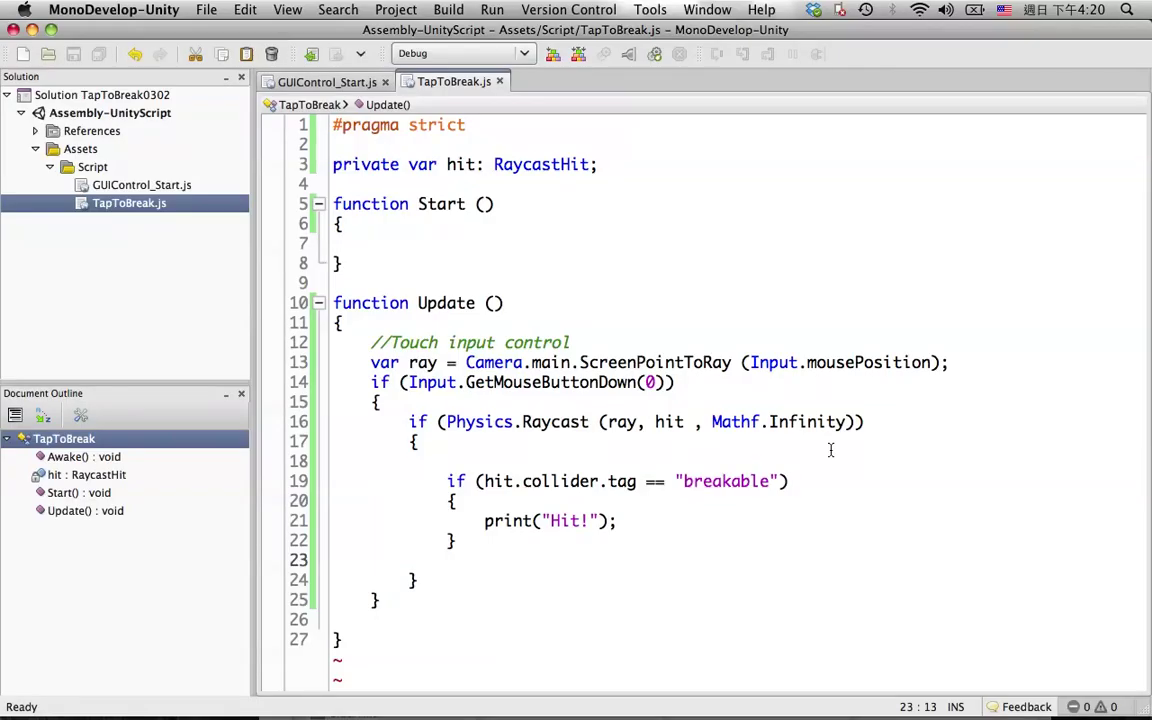
key(super+Tab)
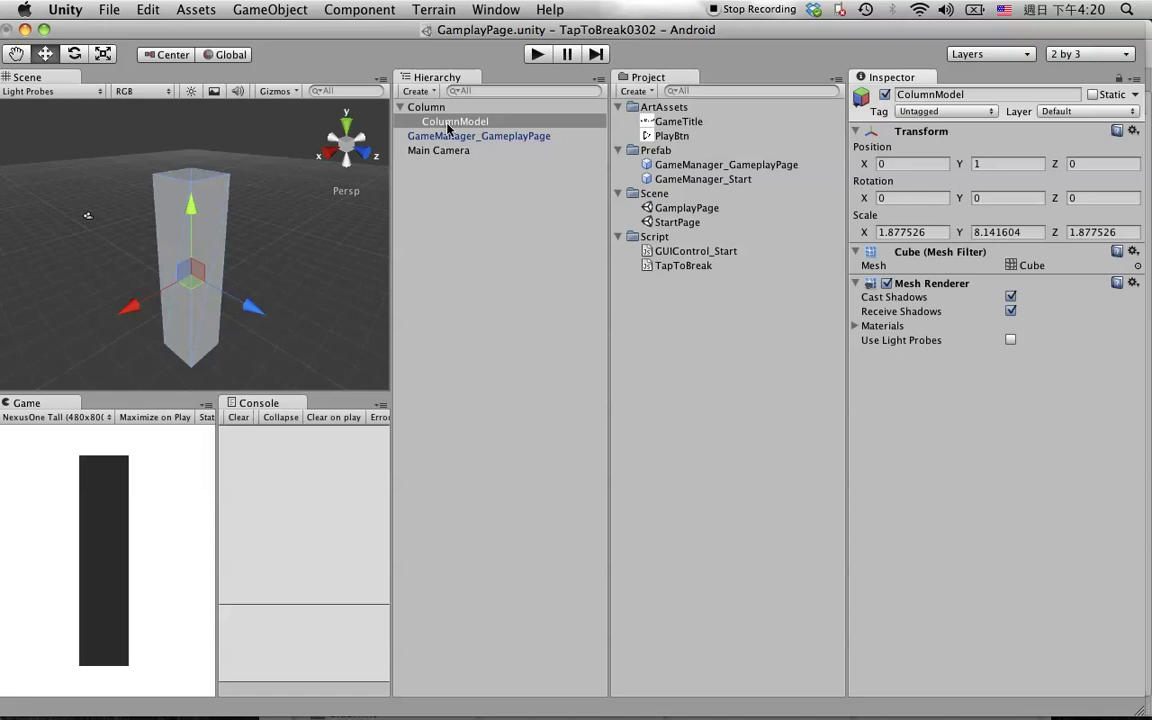
click(425, 107)
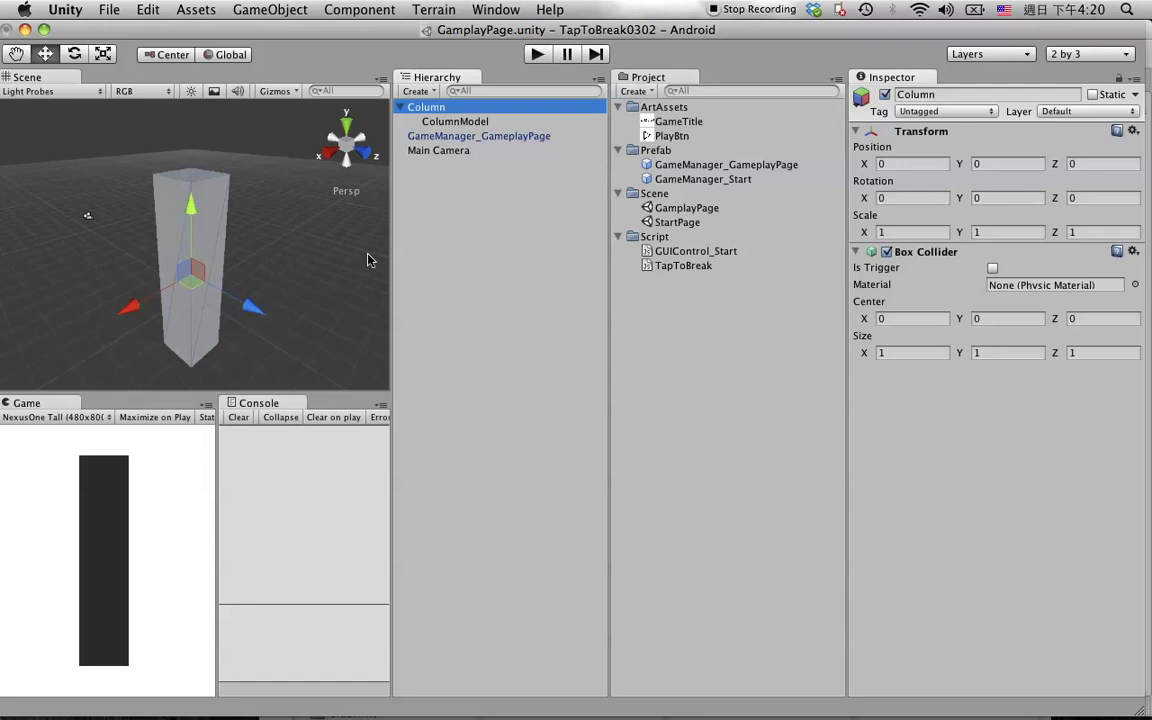
Resize Column's Box Collider to X 2 and Y 1.31, viewing the scene from the front
scroll(284, 271, up, 3)
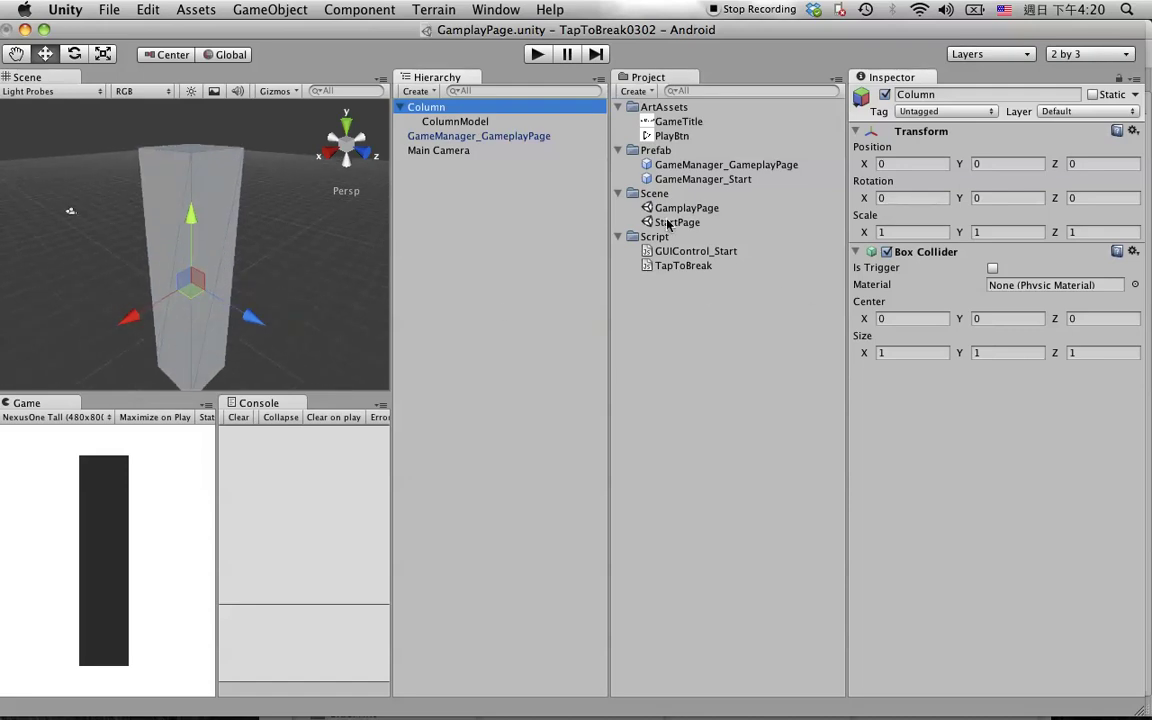
click(476, 121)
click(433, 108)
click(979, 353)
text(1.31)
drag(864, 353, 913, 375)
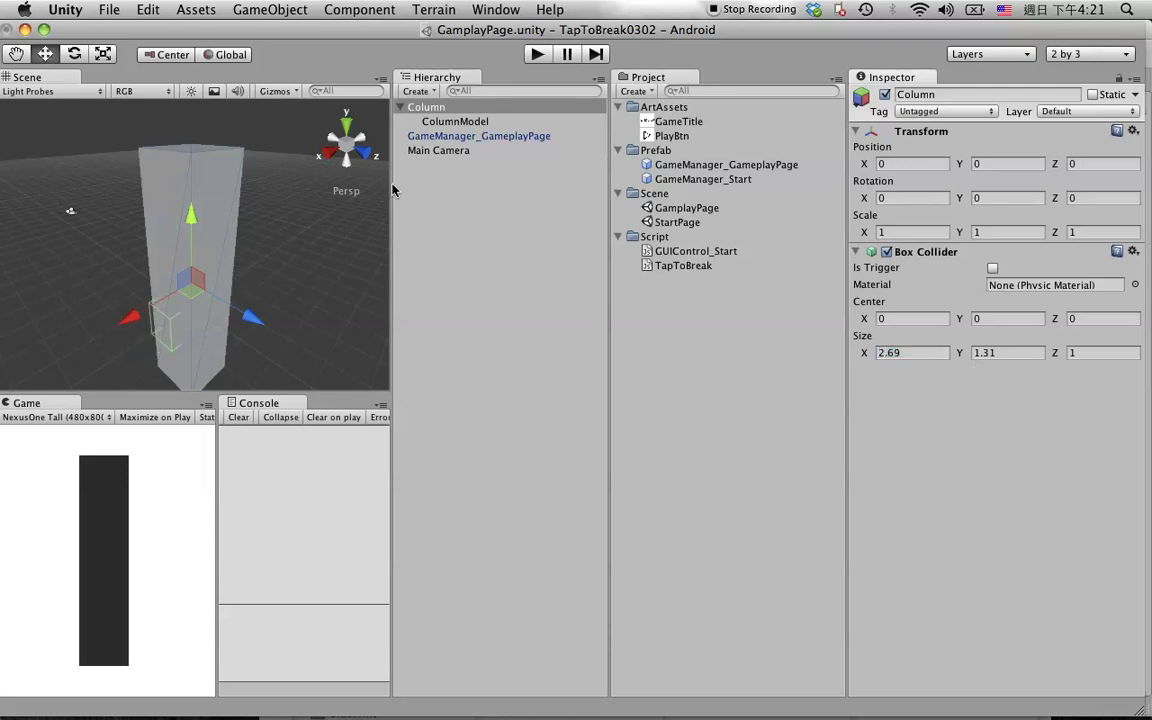
click(362, 156)
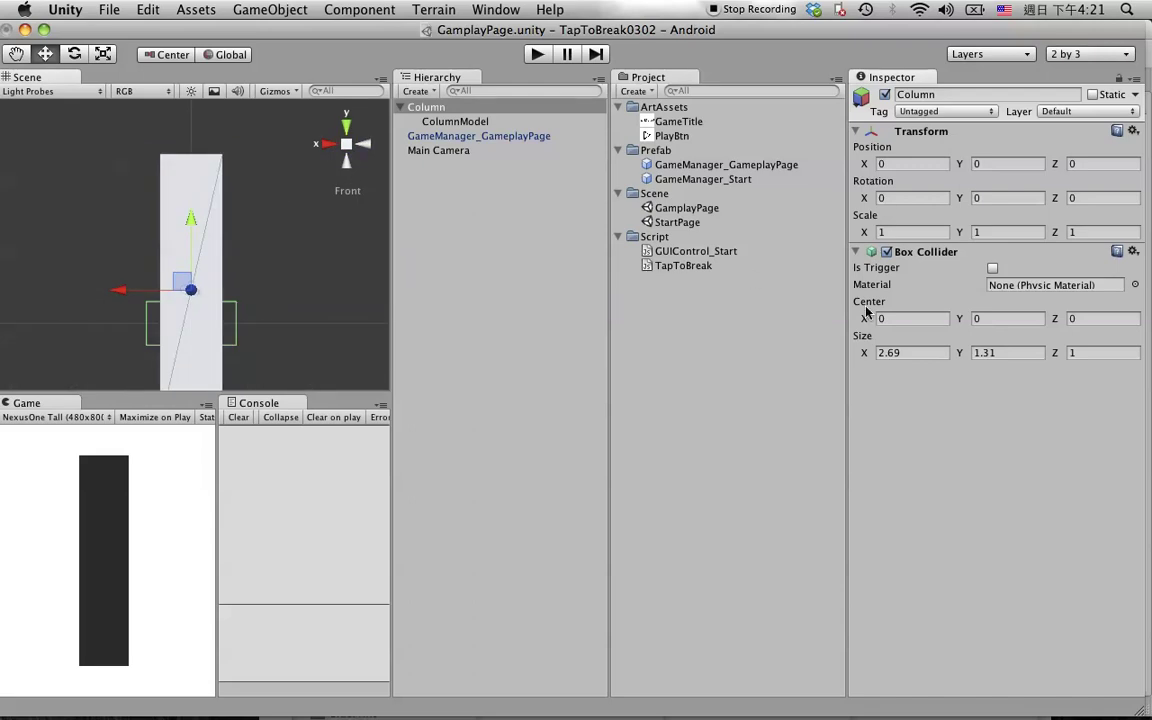
click(865, 354)
mouse_move(865, 354)
mouse_down()
mouse_move(895, 356)
mouse_move(848, 355)
mouse_up()
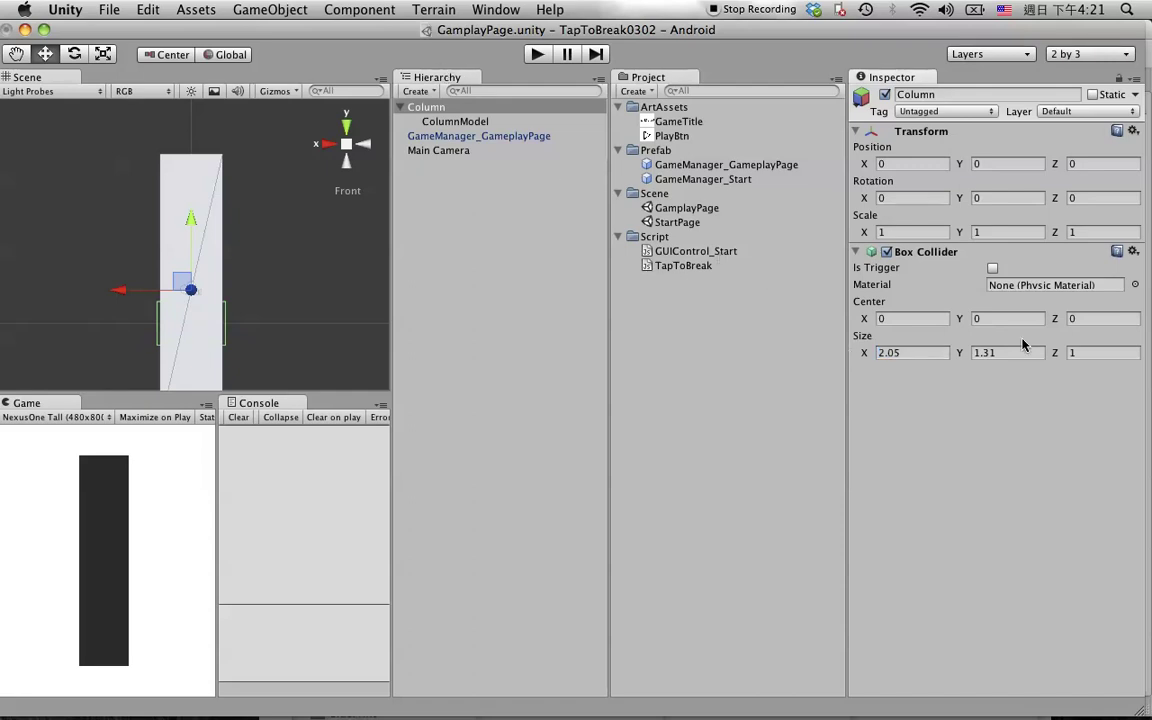
click(916, 352)
text(2)
click(477, 123)
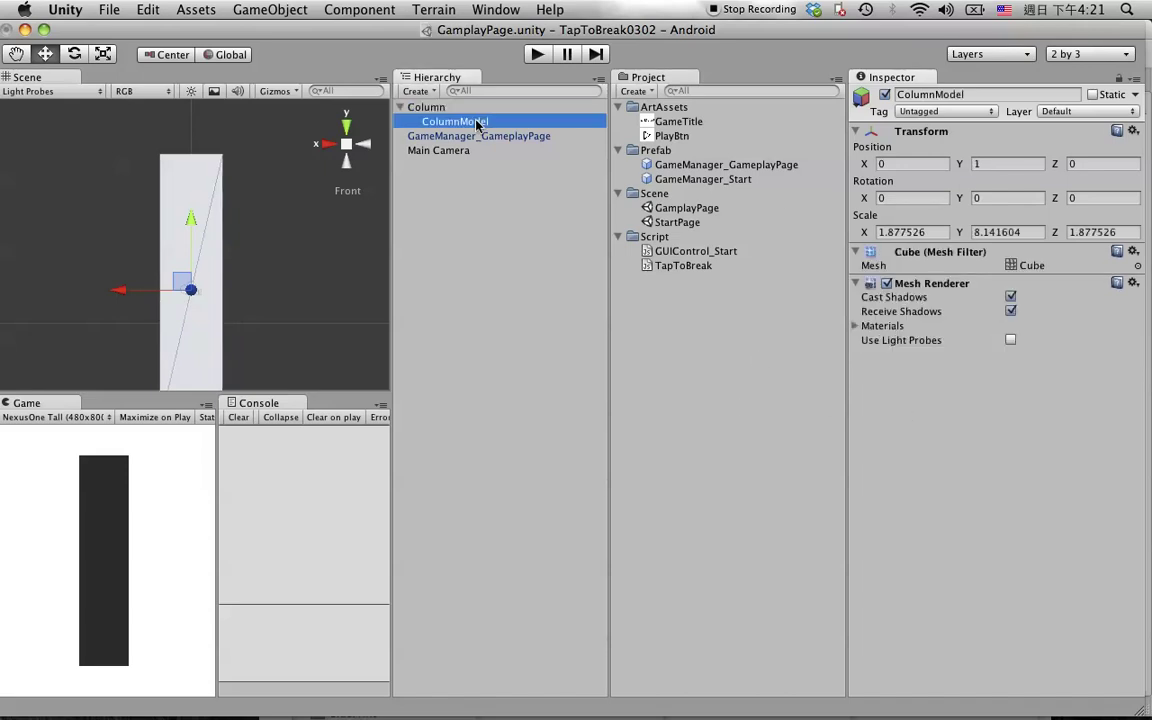
Set ColumnModel's scale to 2 × 8 × 2
click(897, 233)
text(2)
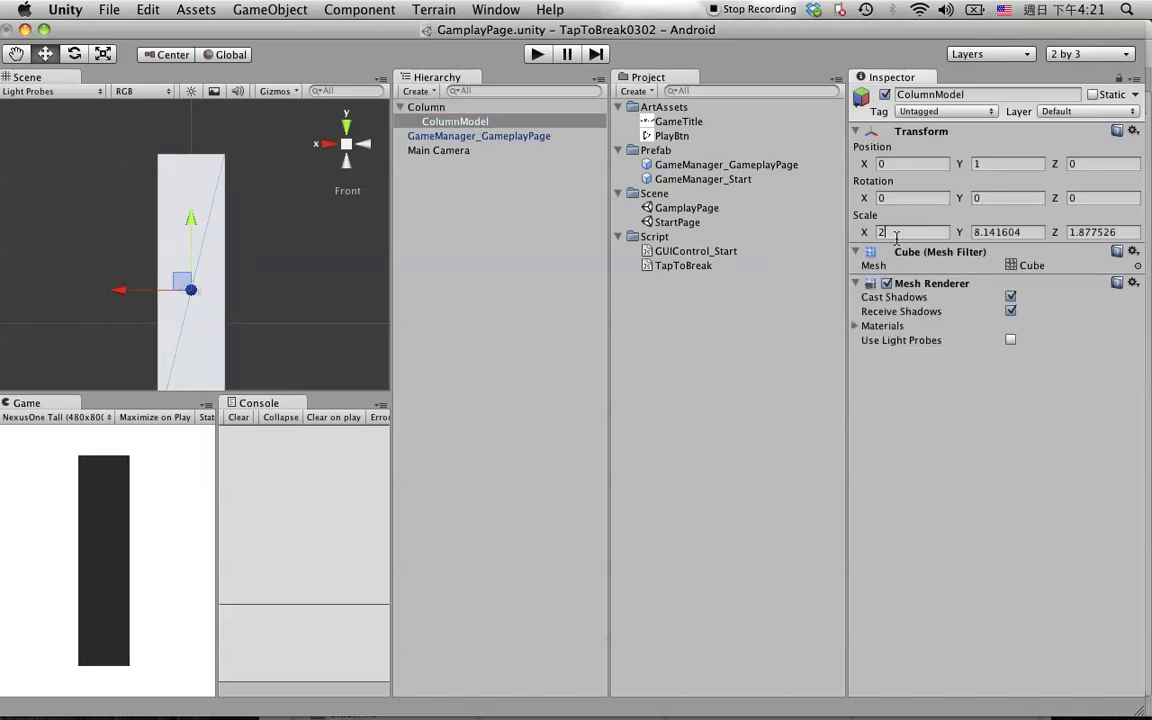
key(Tab)
text(8)
key(Tab)
text(2)
key(Return)
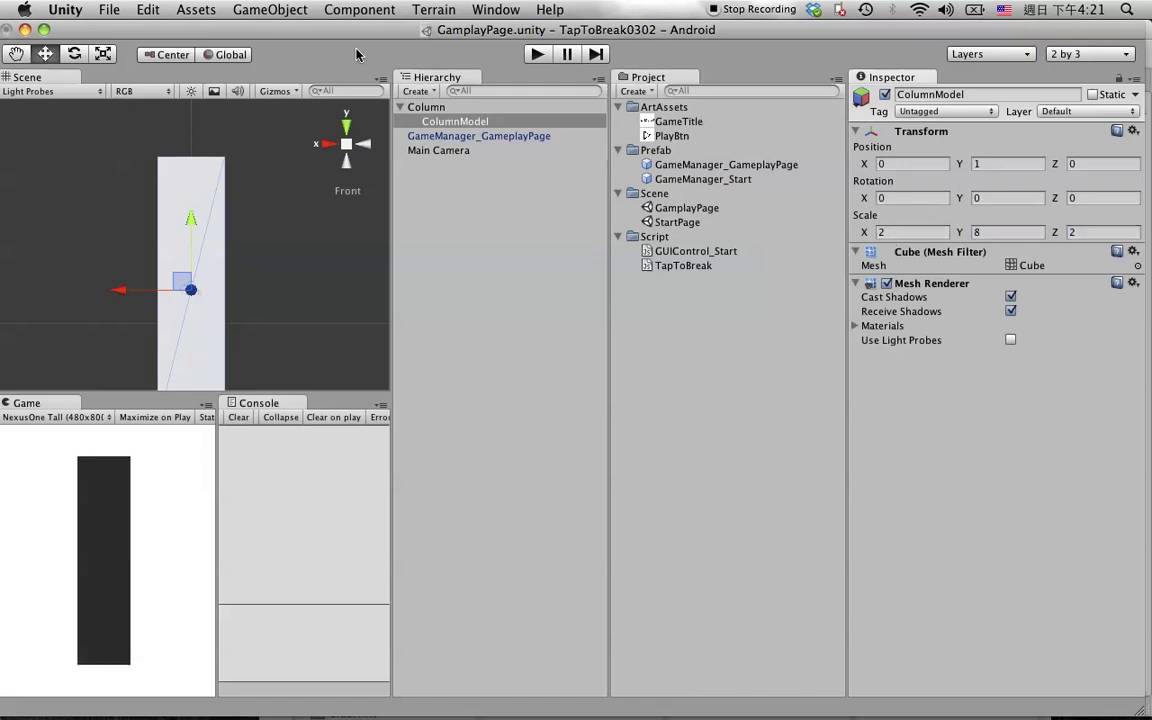
Set Column's Box Collider size to 2 × 8 × 2, undoing an accidental move
click(424, 108)
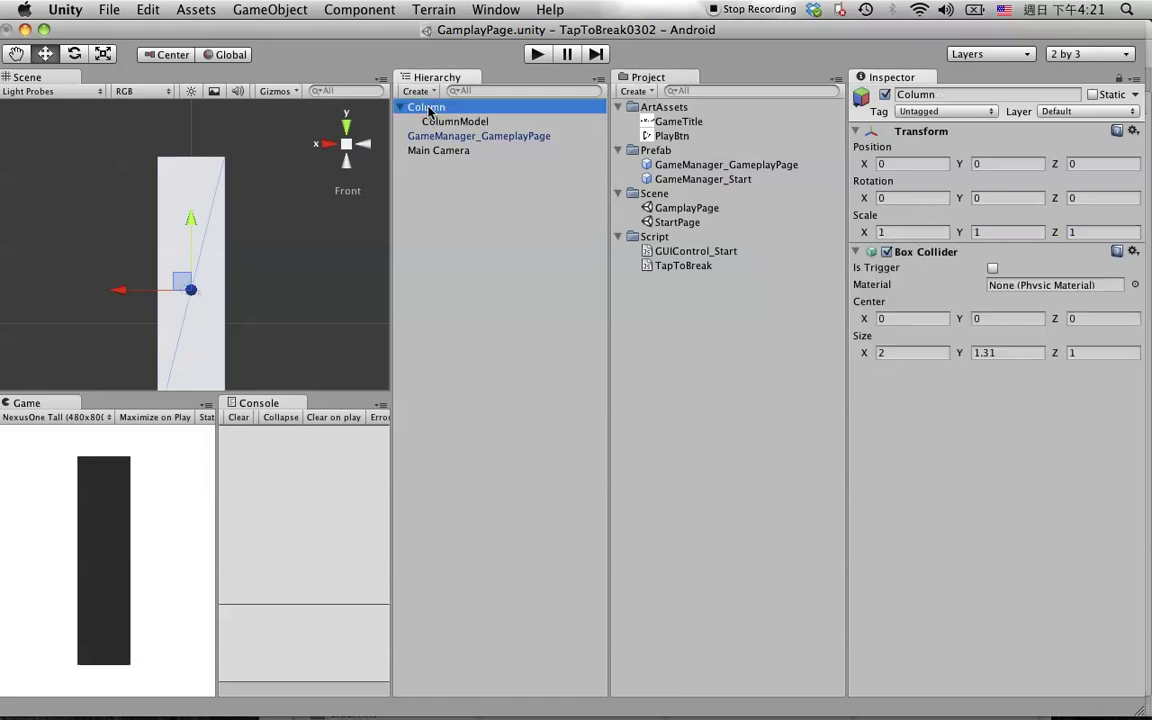
click(909, 352)
key(Tab)
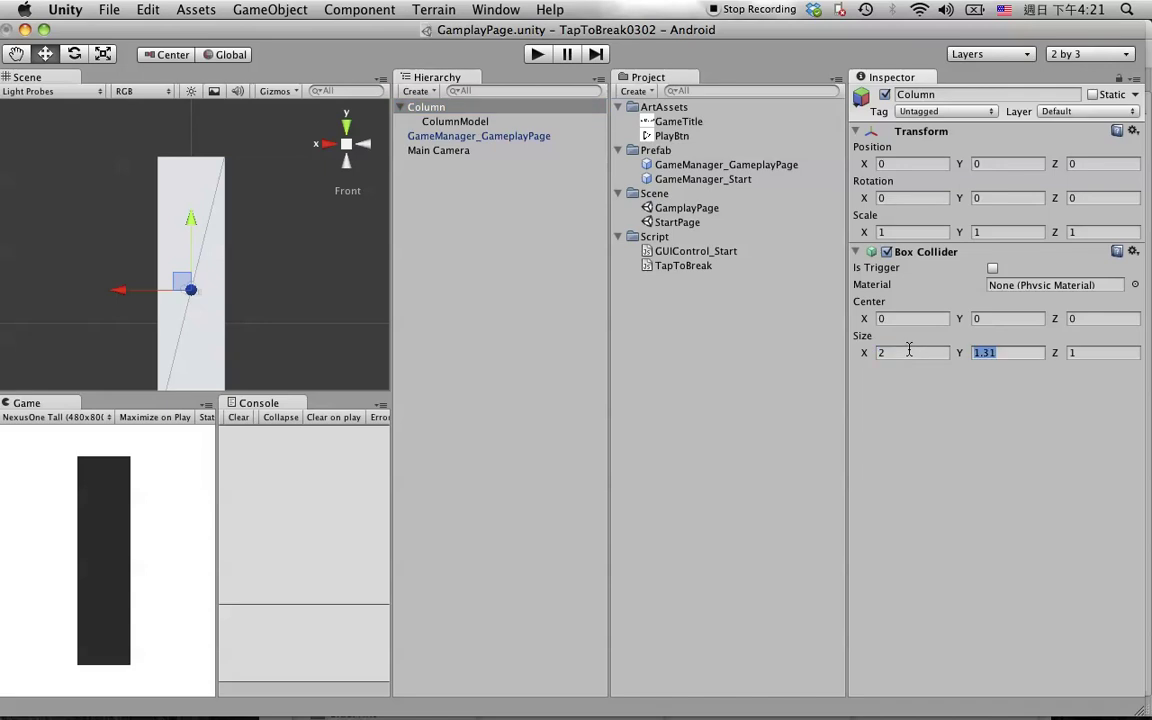
text(8)
key(Tab)
key(Return)
drag(174, 293, 179, 294)
key(super+z)
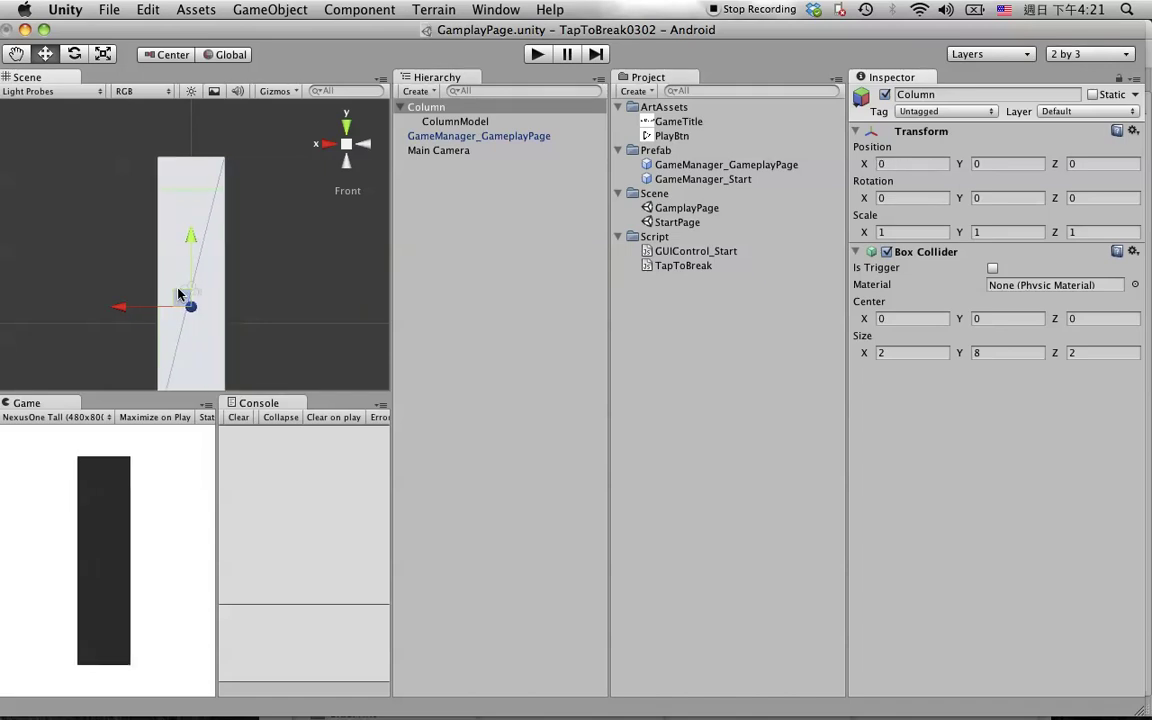
Raise the collider's Center Y to 1 and save the scene
scroll(190, 245, down, 3)
scroll(202, 257, down, 1)
click(990, 319)
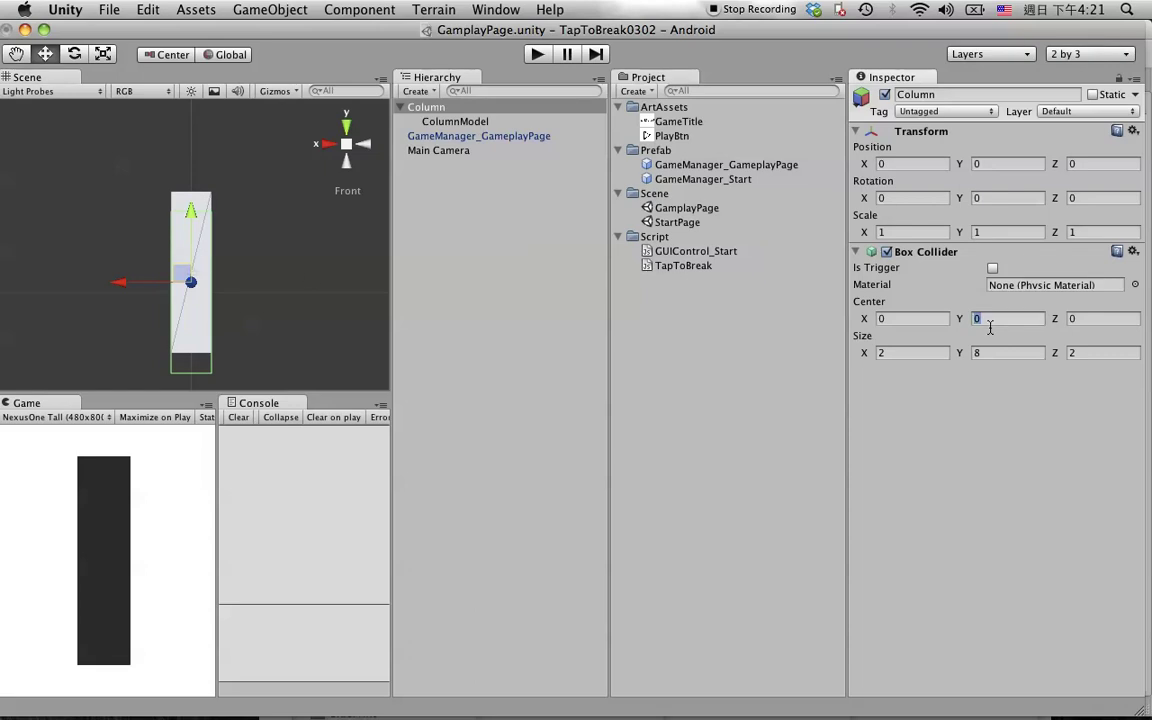
text(1)
scroll(278, 281, up, 5)
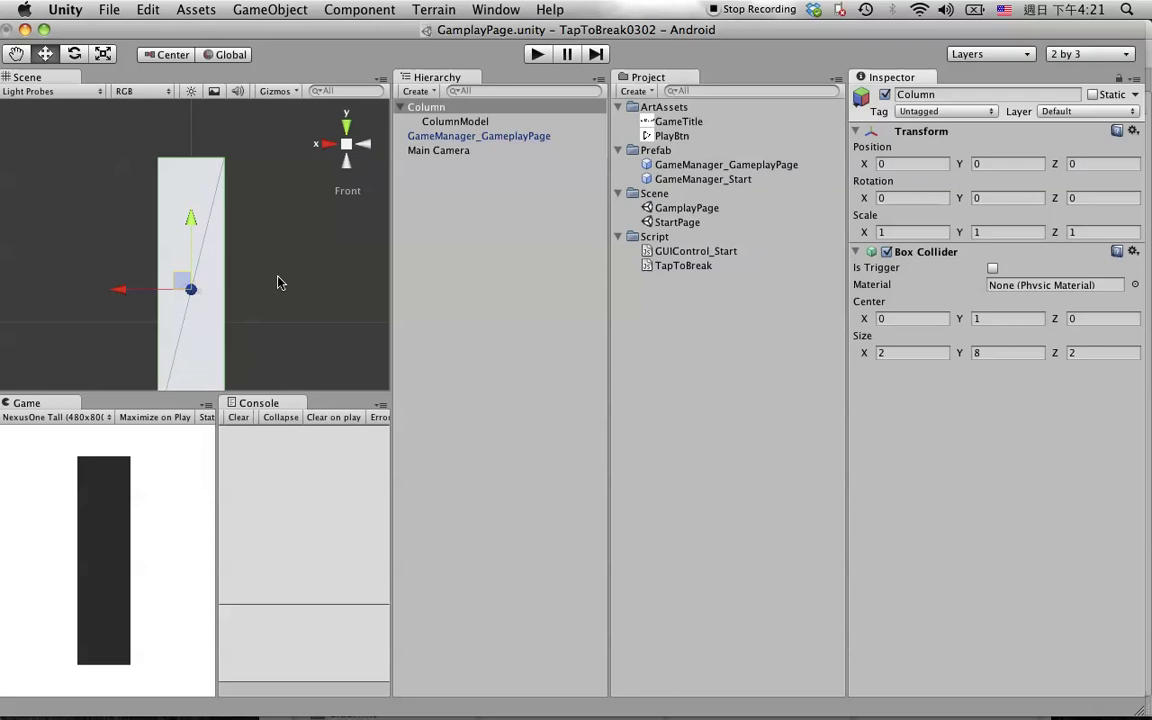
scroll(278, 282, up, 2)
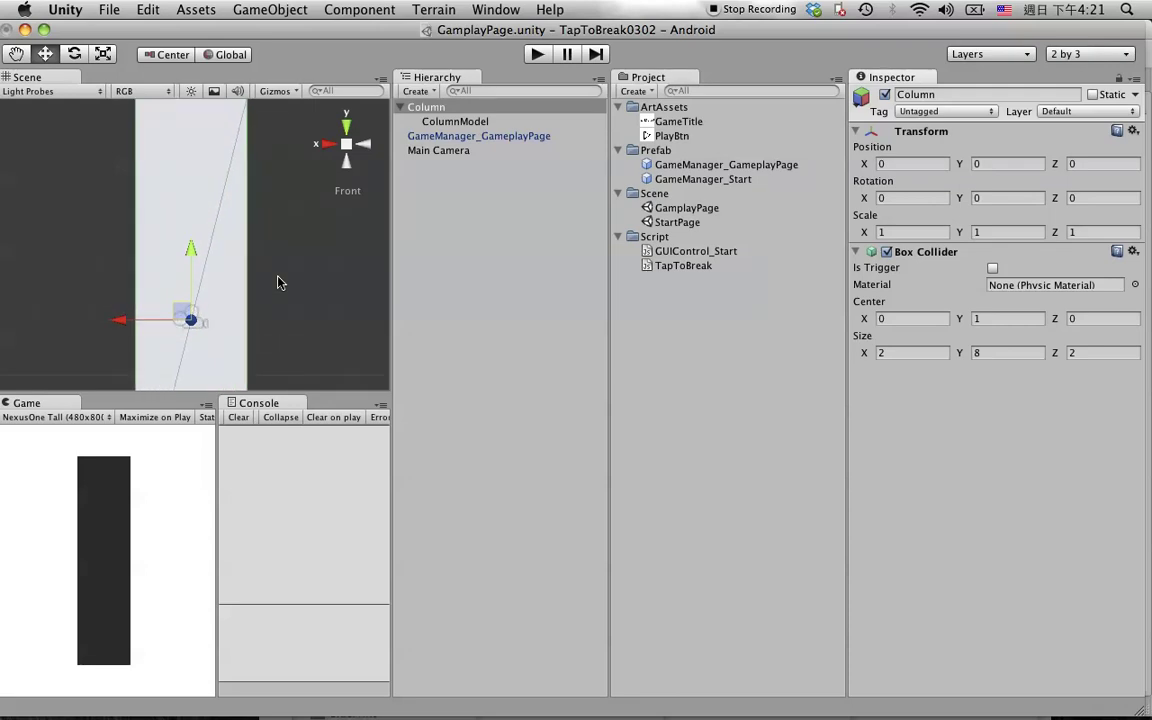
scroll(280, 282, down, 3)
click(488, 340)
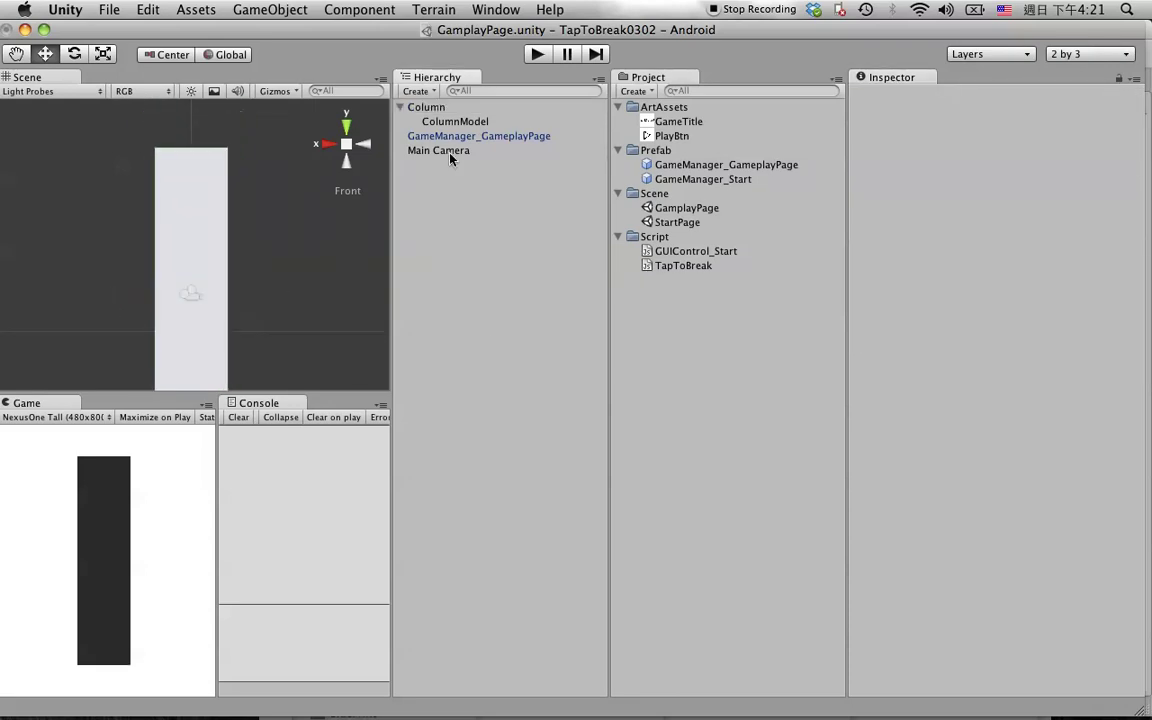
click(421, 106)
key(super+s)
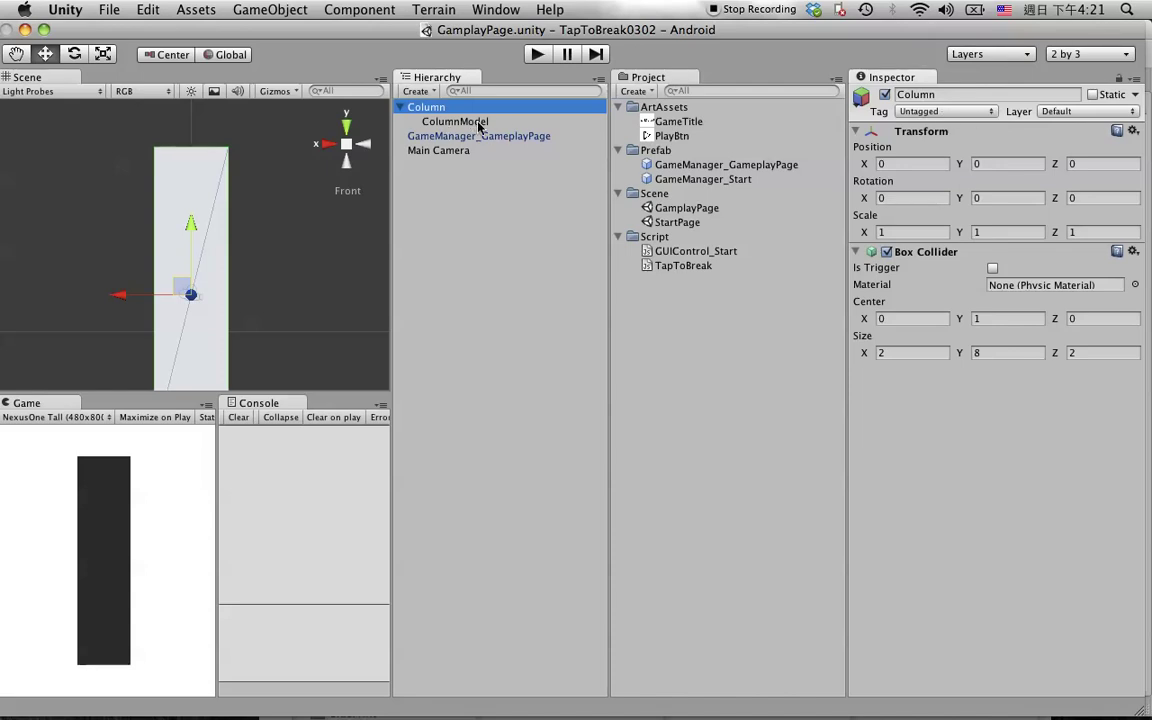
Add a new tag 'breakable' as Element 0 in the Tag Manager
click(475, 262)
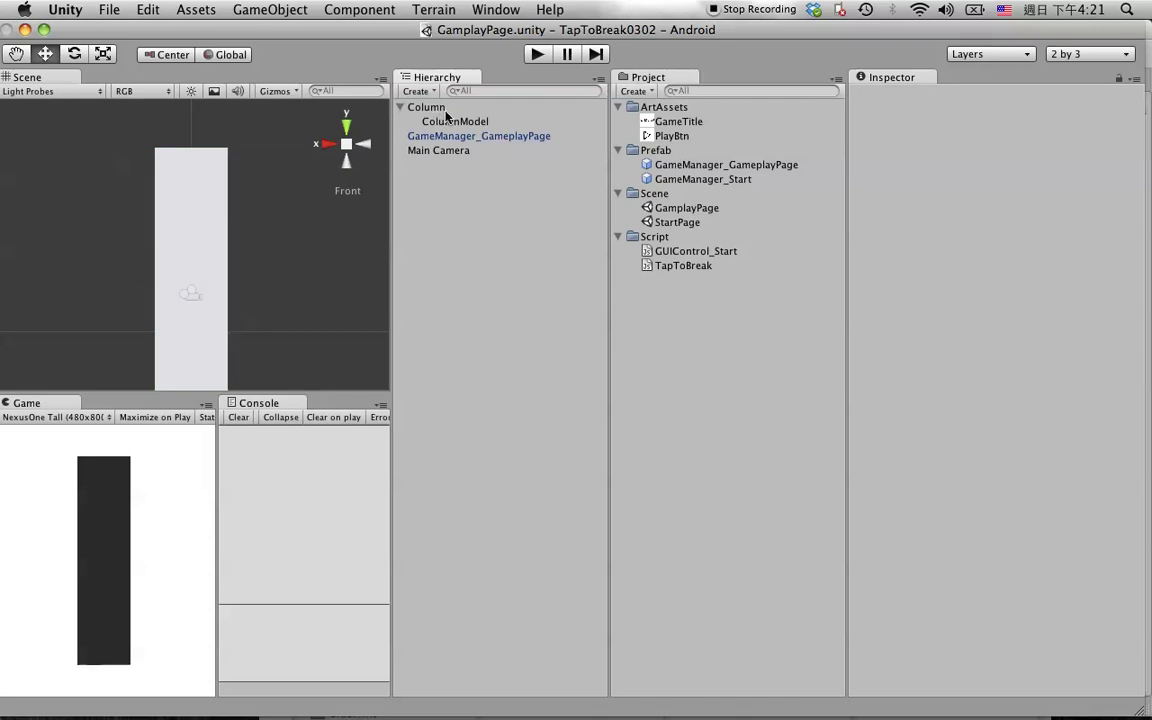
click(437, 108)
click(946, 112)
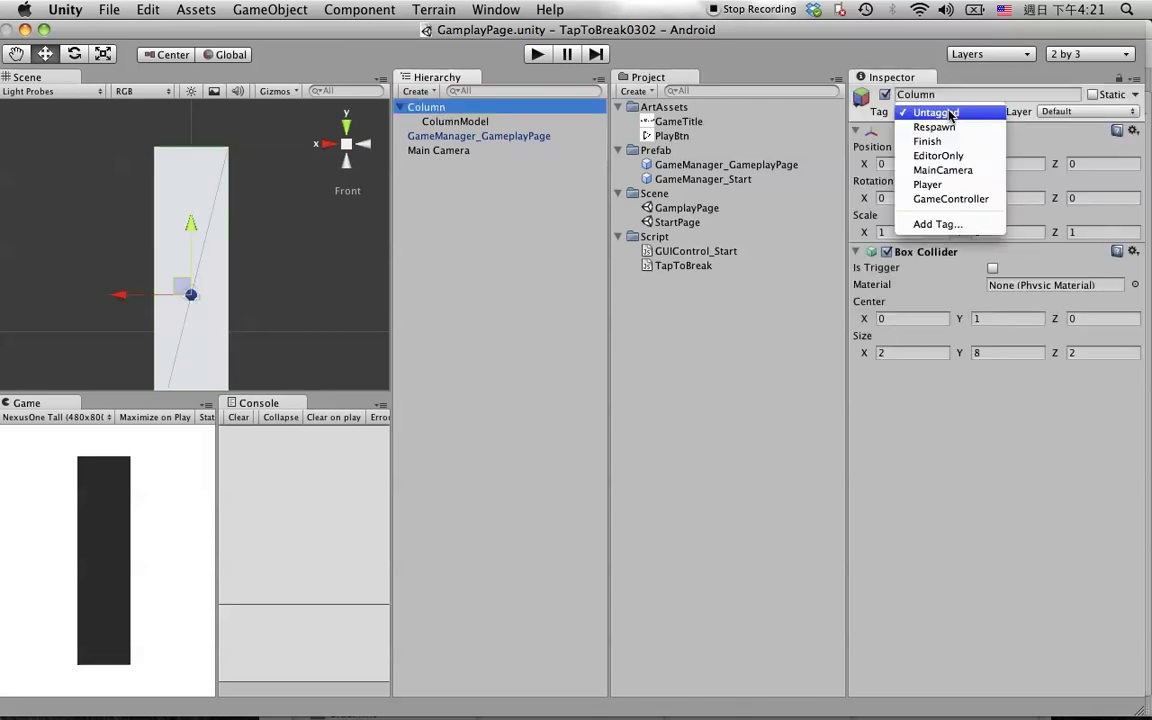
click(948, 226)
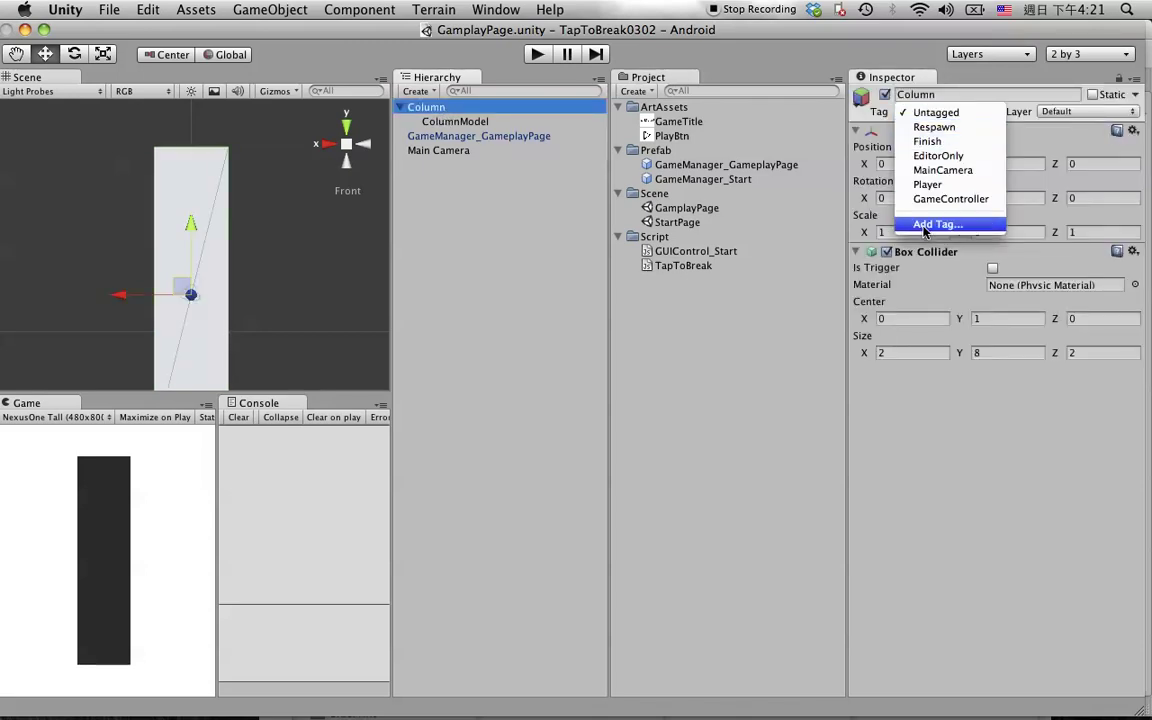
click(857, 137)
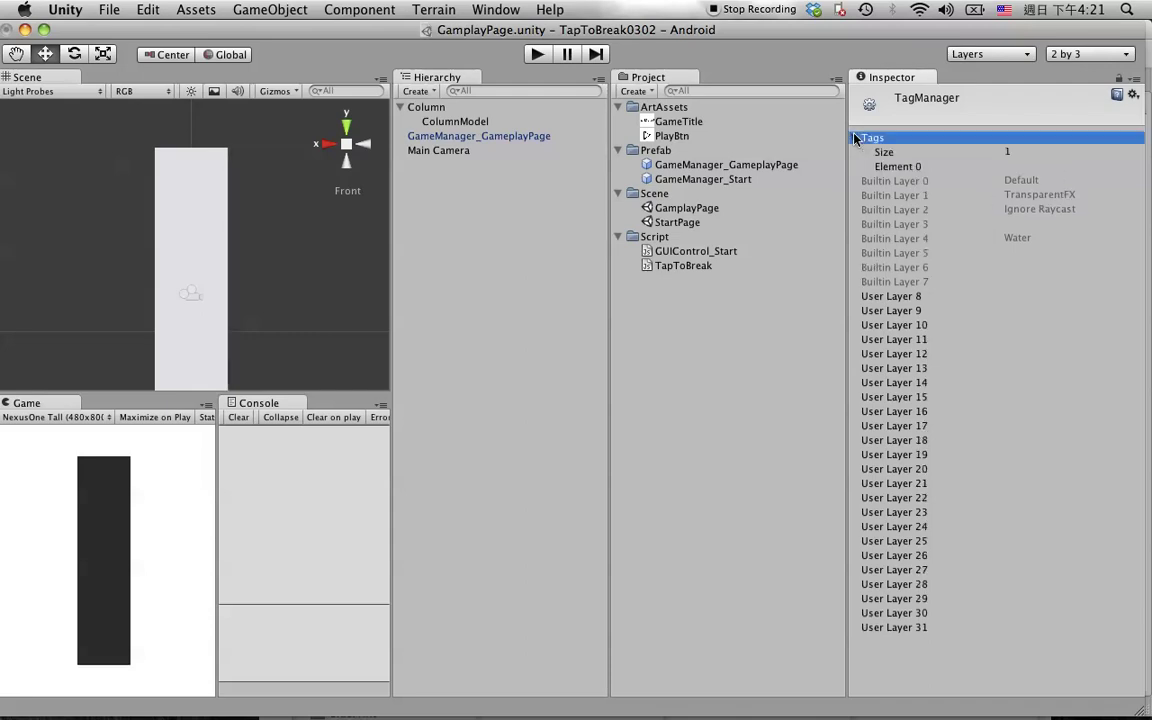
click(918, 167)
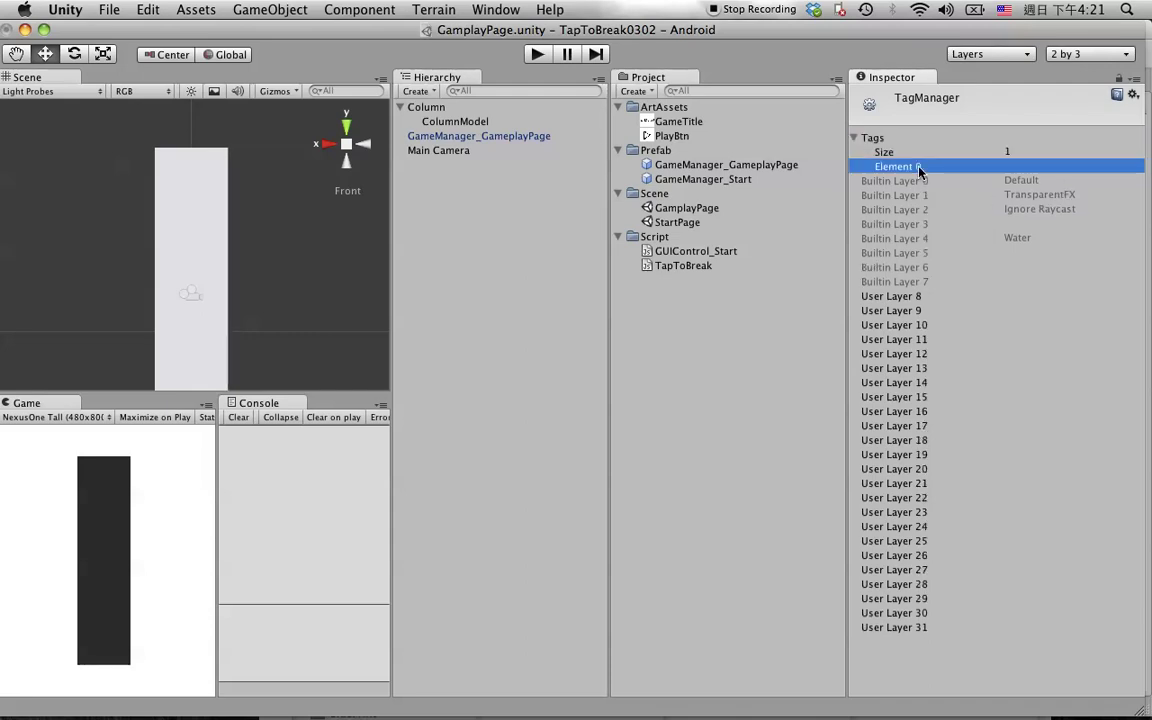
click(1000, 155)
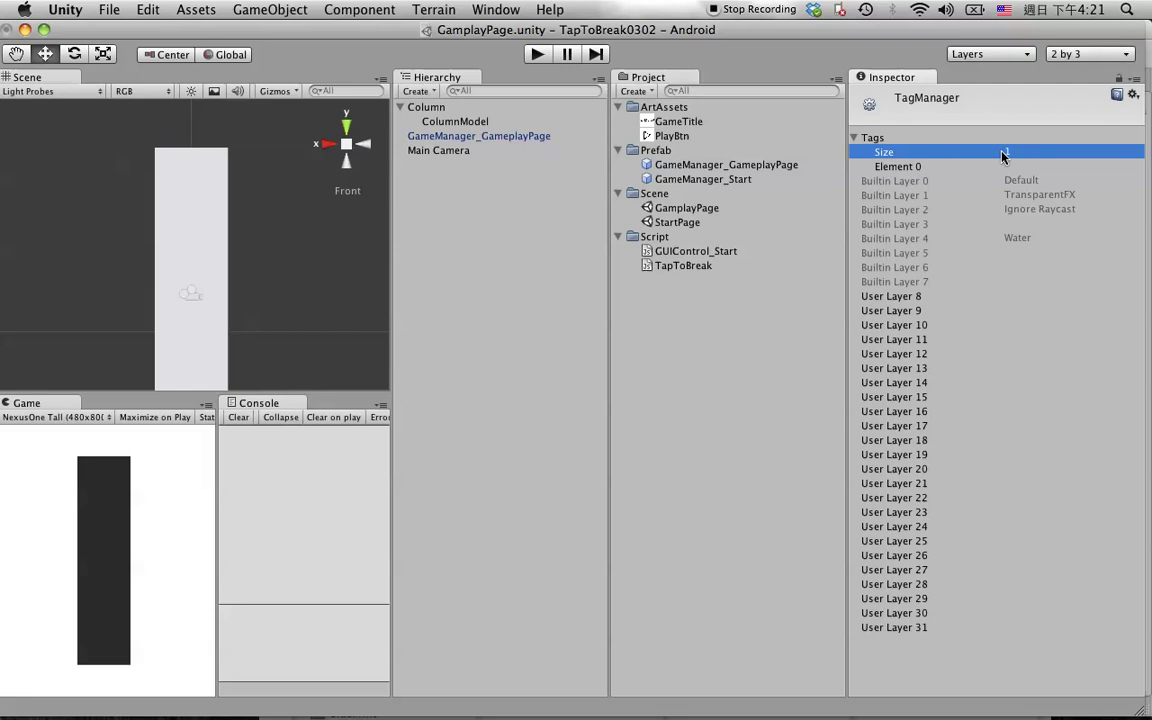
click(1017, 168)
click(1024, 167)
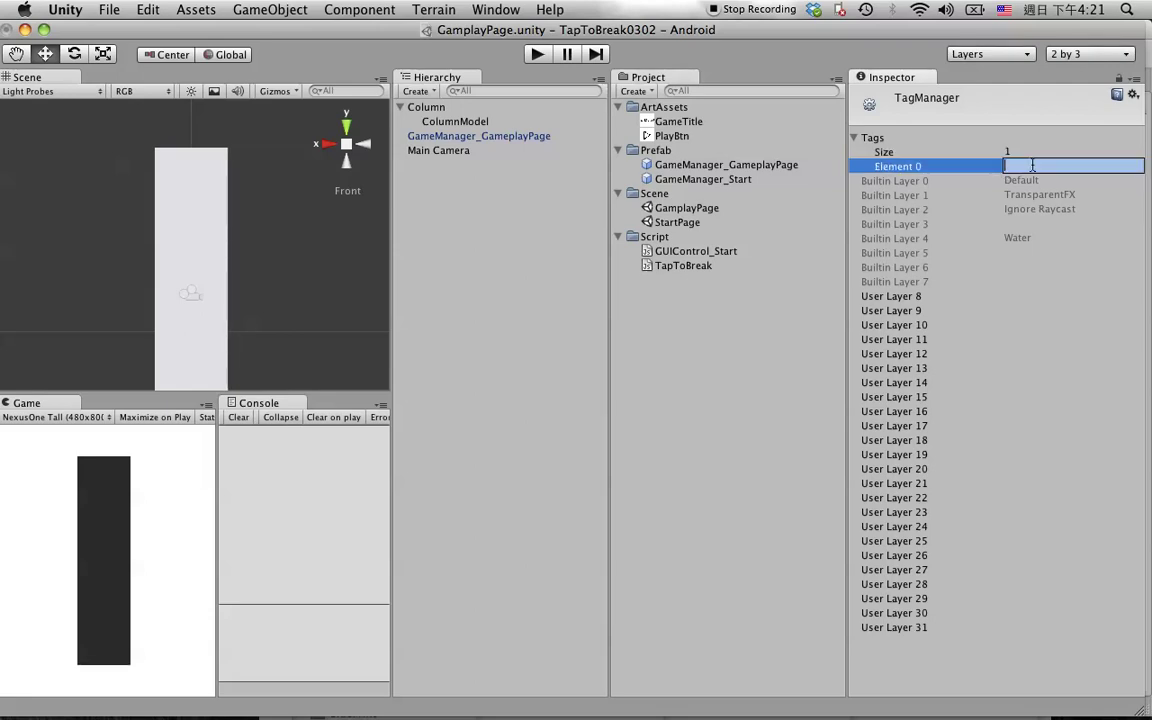
text(bre)
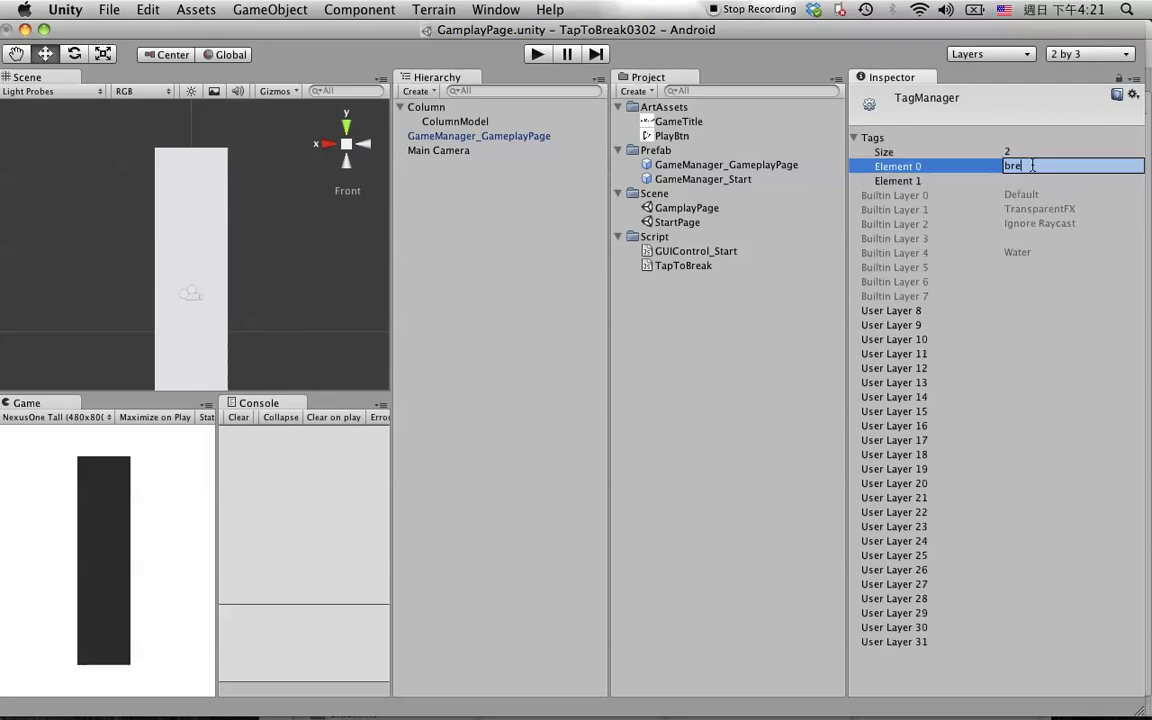
text(akable)
key(Return)
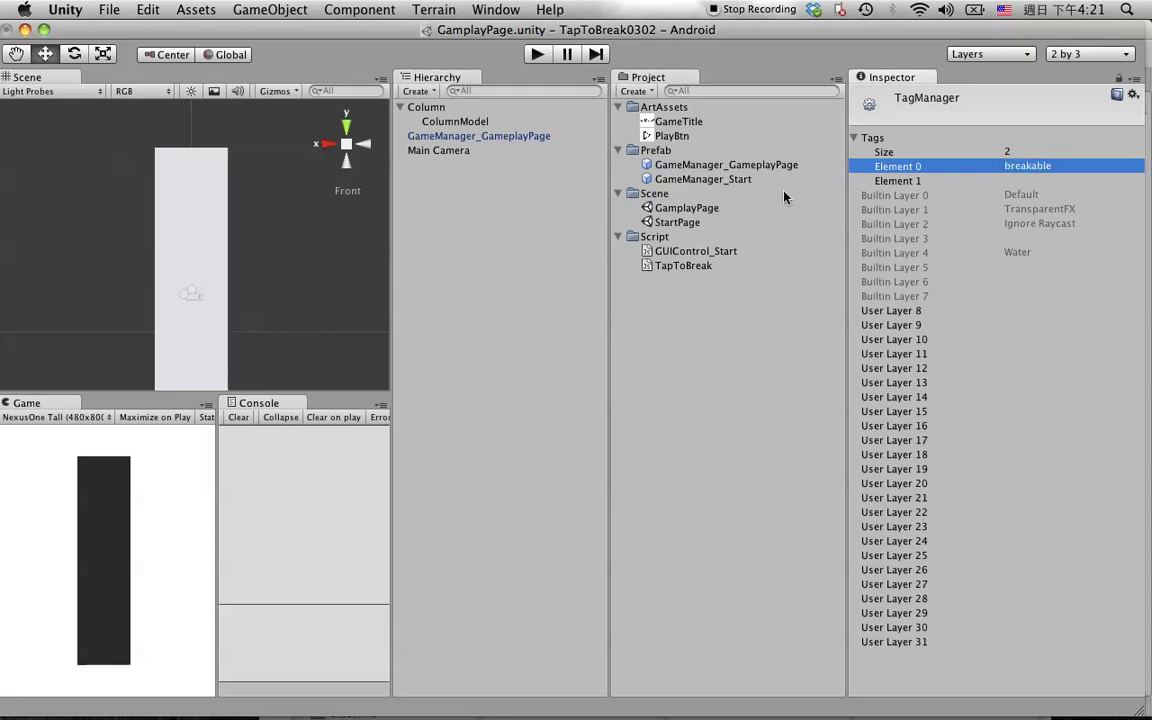
Tag the Column as breakable
click(430, 108)
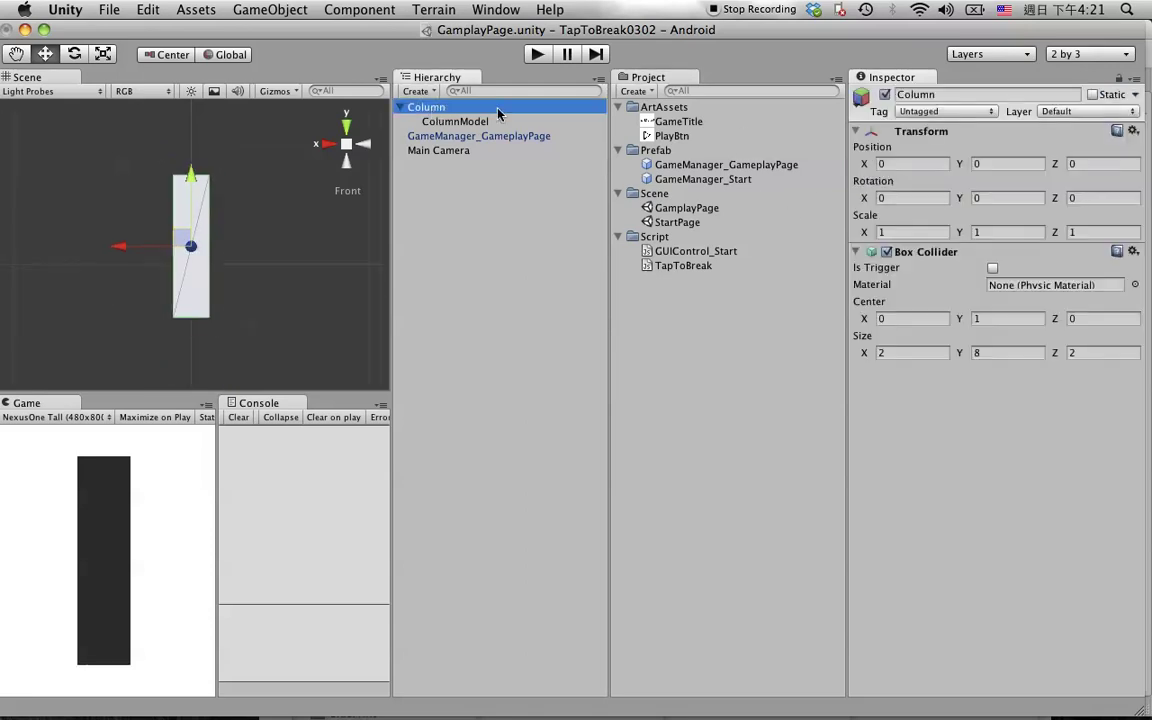
click(948, 111)
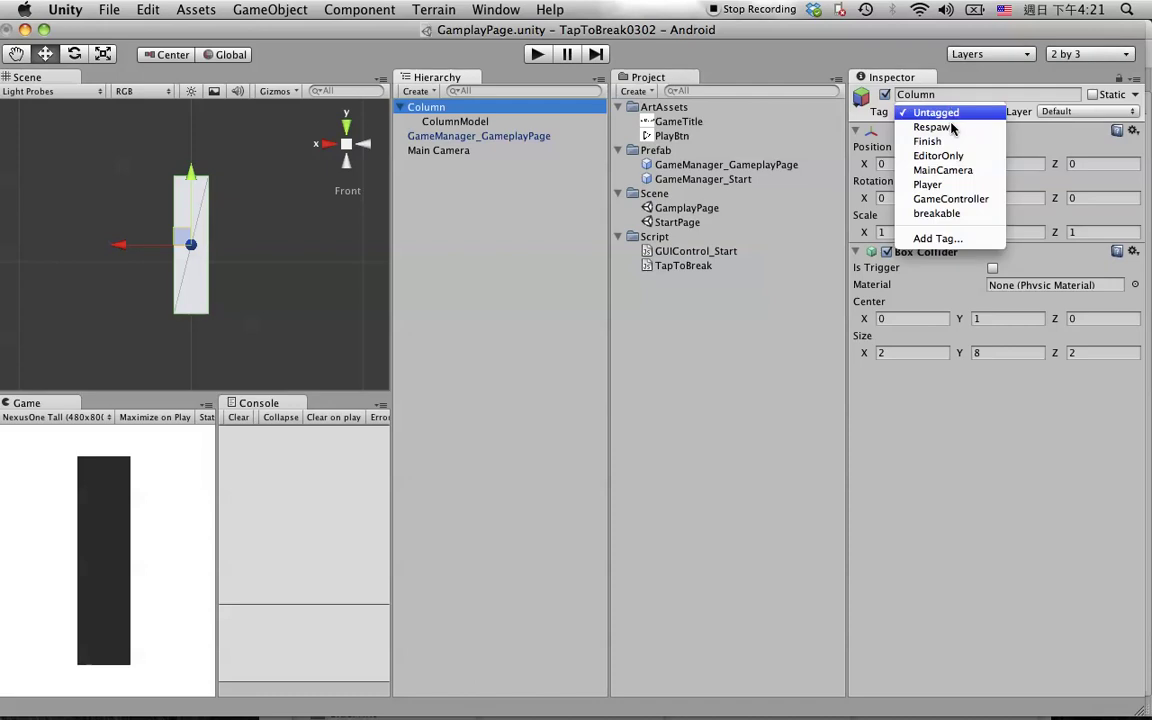
click(937, 214)
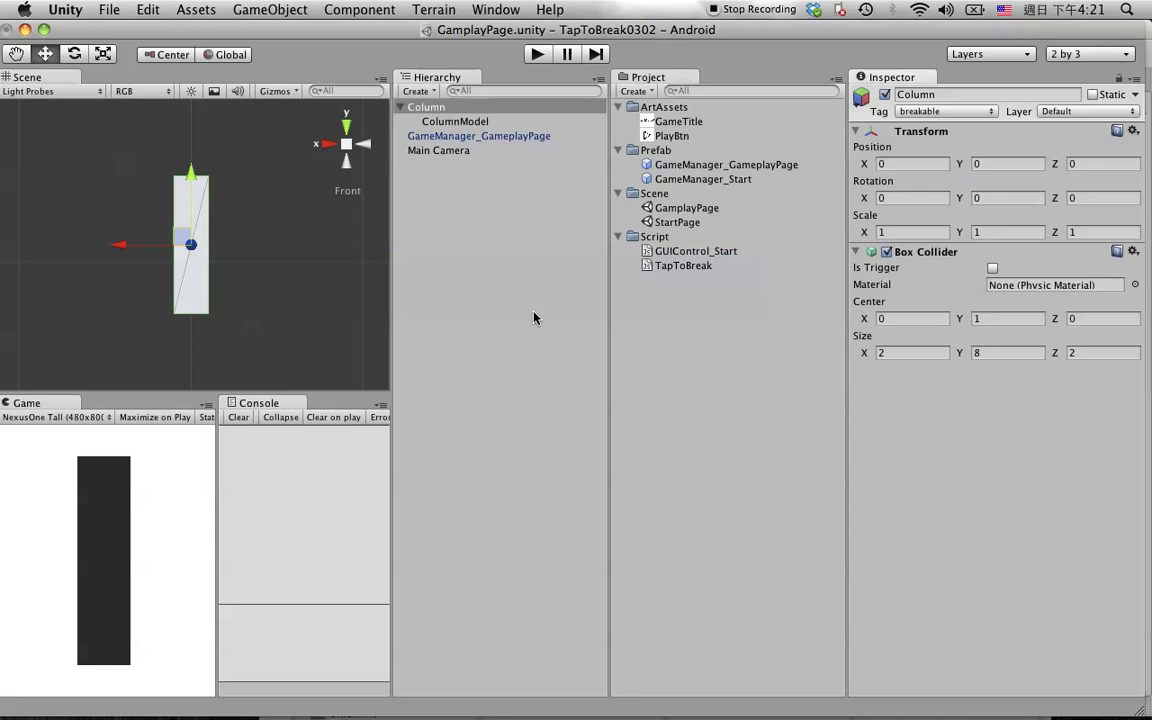
Remove GUIControl_Start from GameManager_GameplayPage and run the game again
click(535, 56)
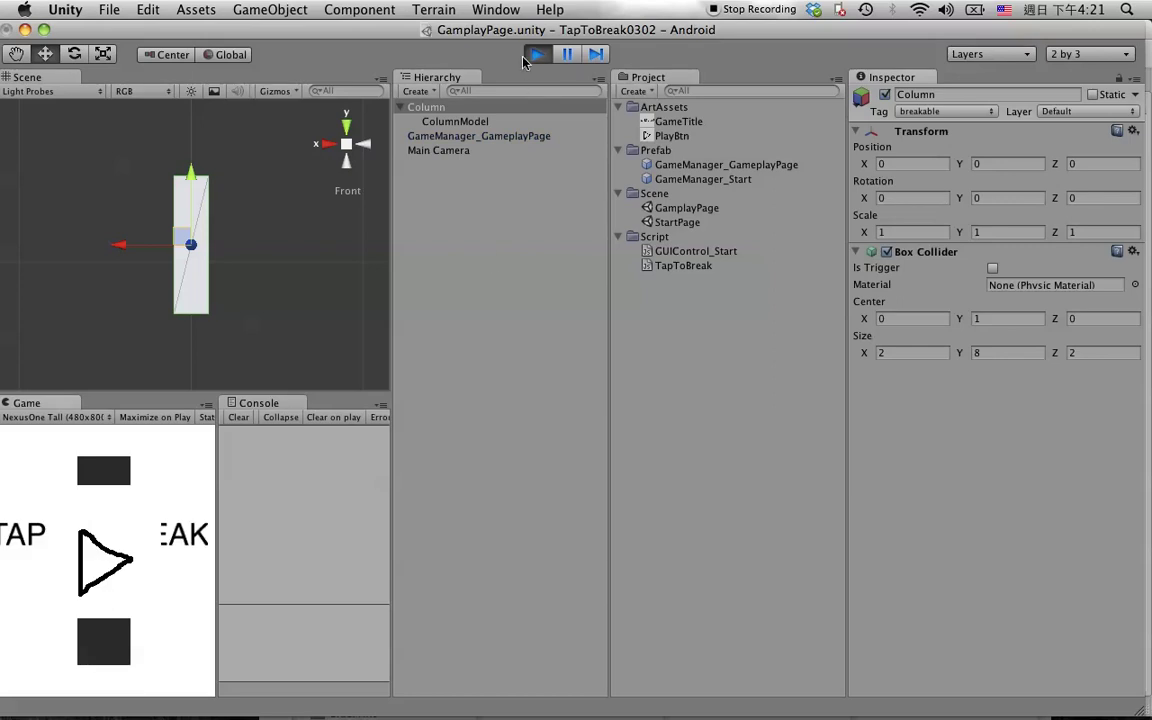
key(super+p)
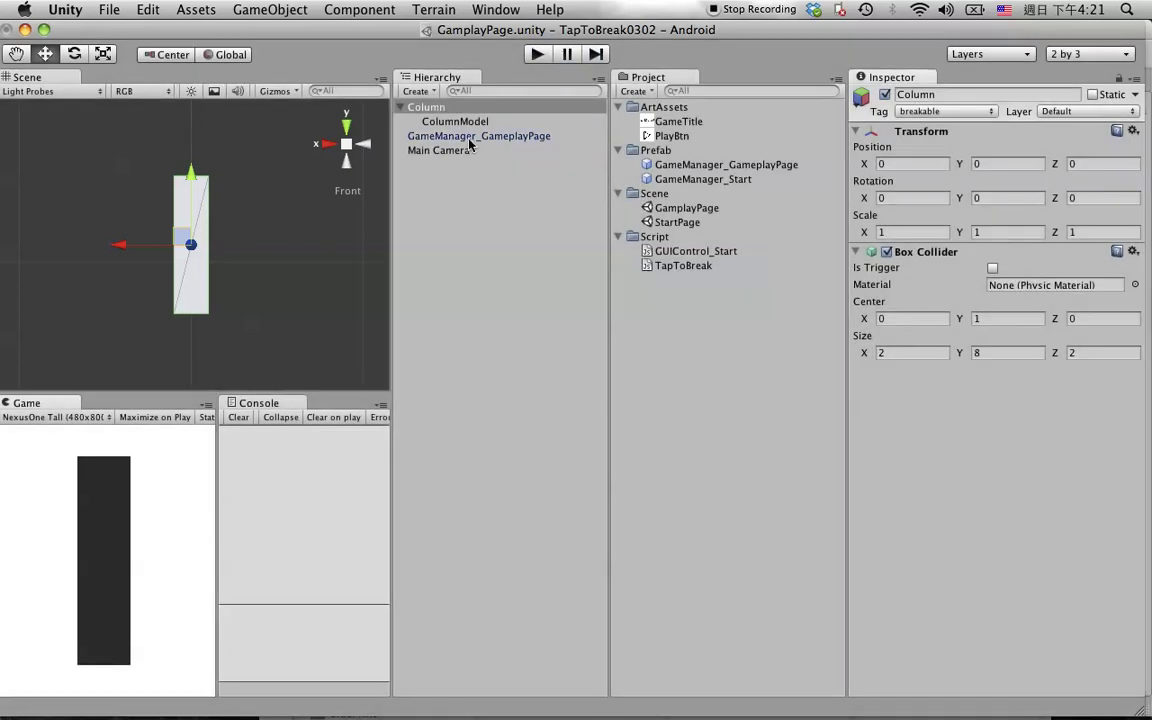
click(466, 138)
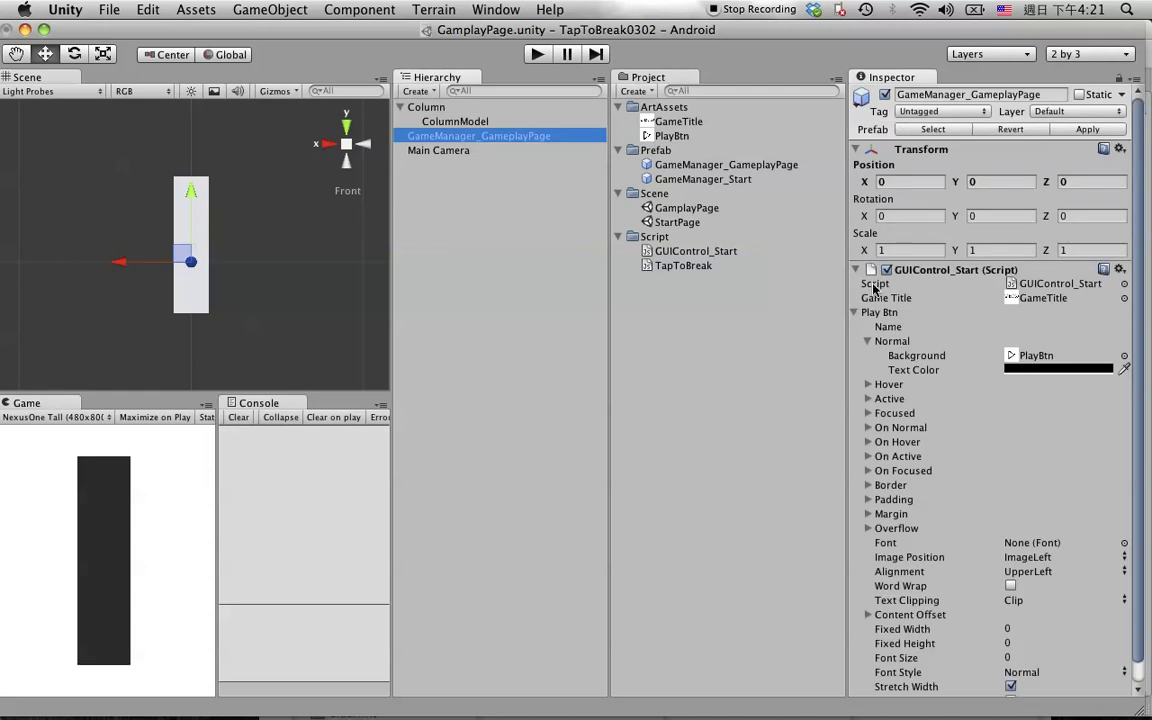
click(1116, 272)
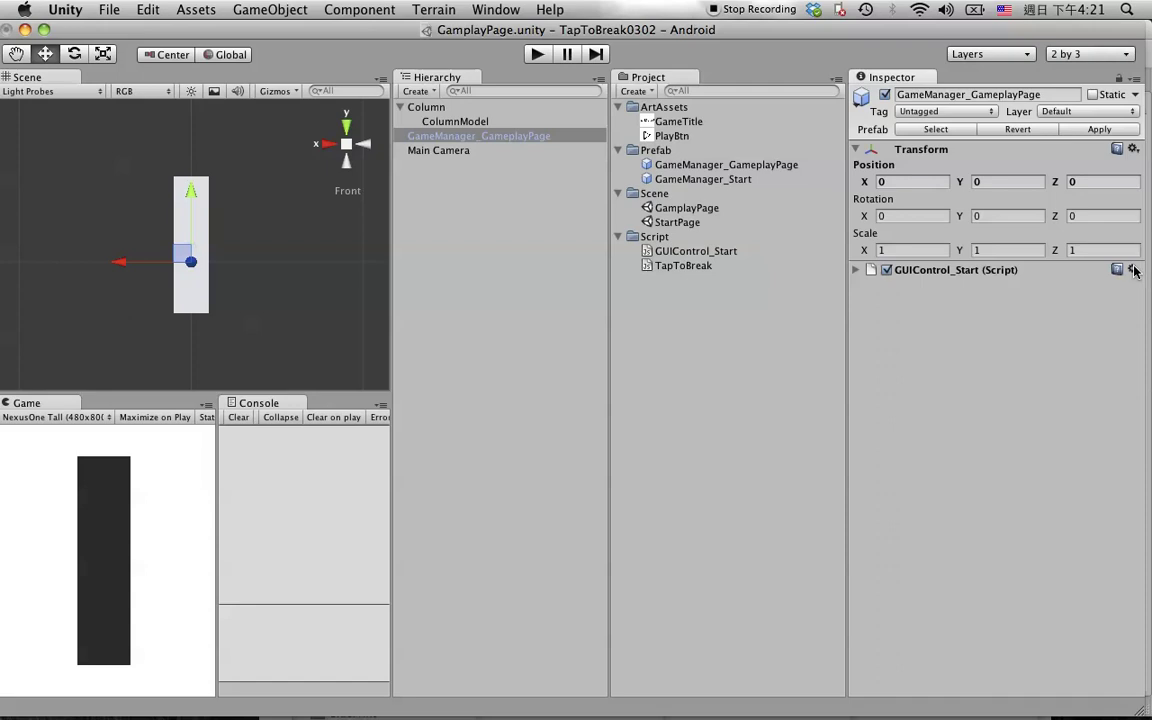
click(1133, 270)
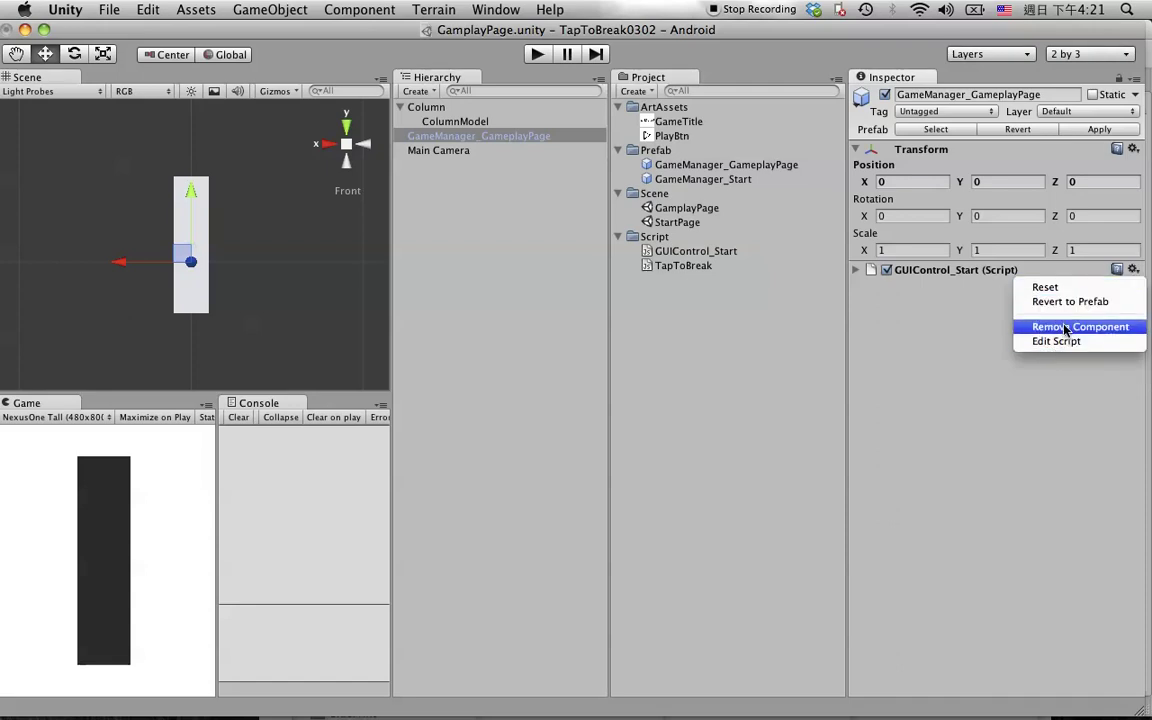
click(1065, 326)
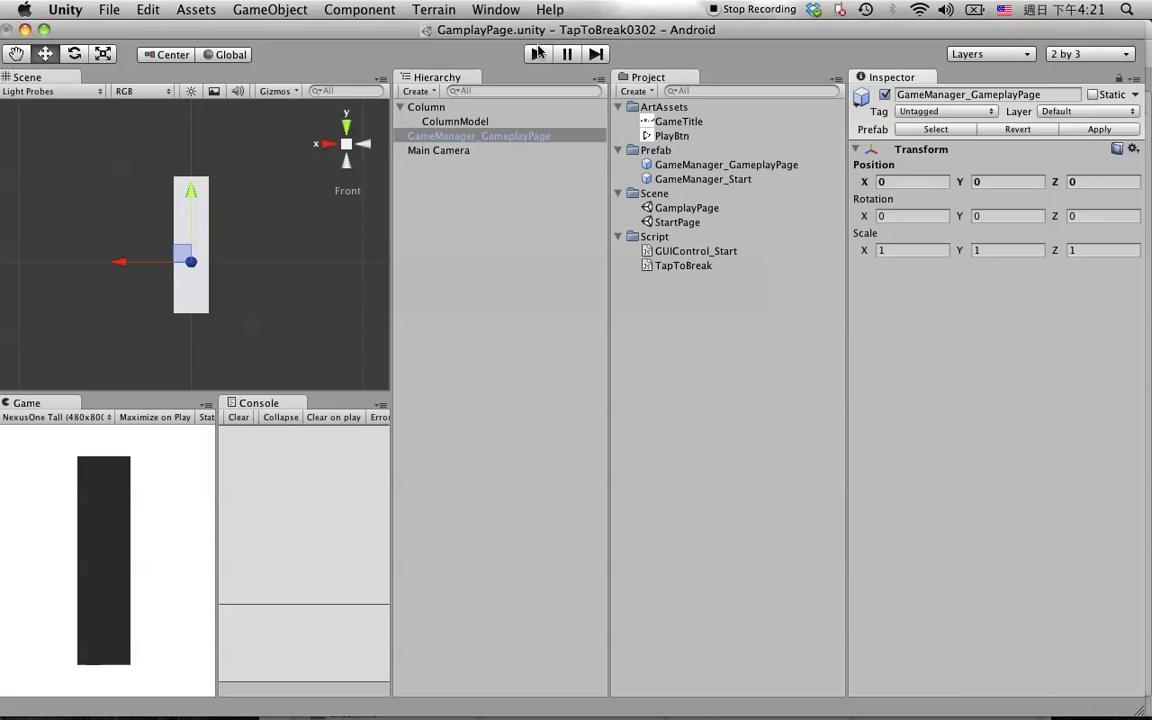
click(537, 54)
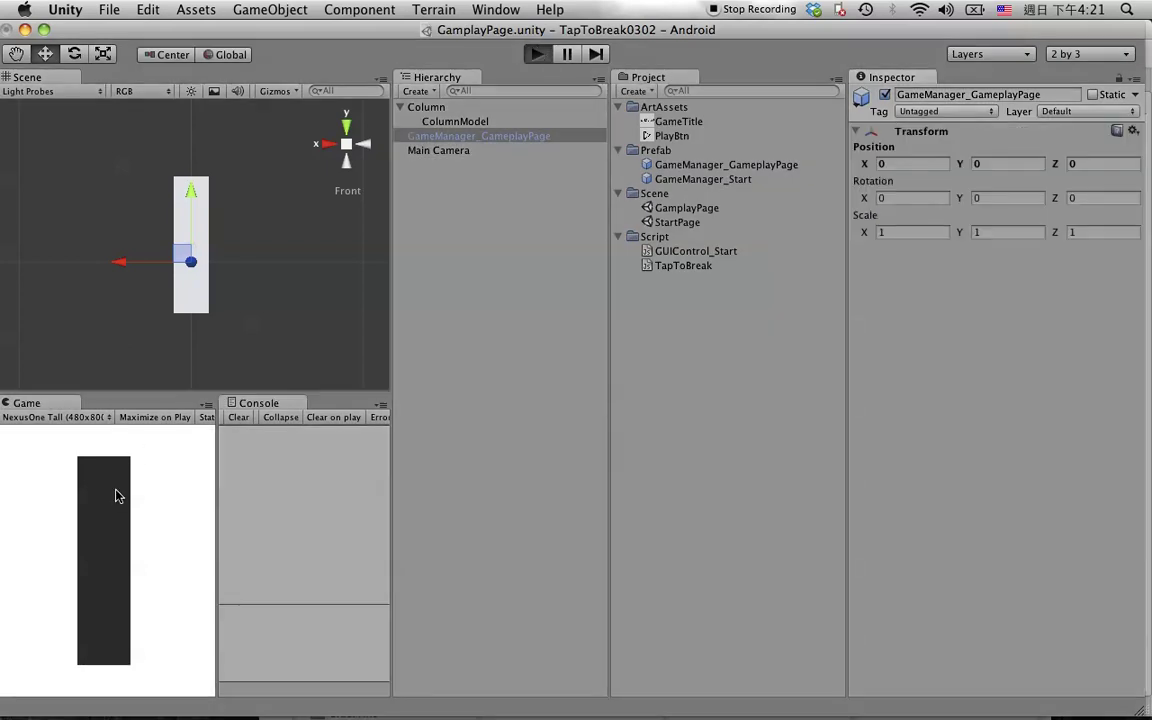
Tap the Column in the running game to log 'Hit!', stop play mode, and return to MonoDevelop
click(112, 538)
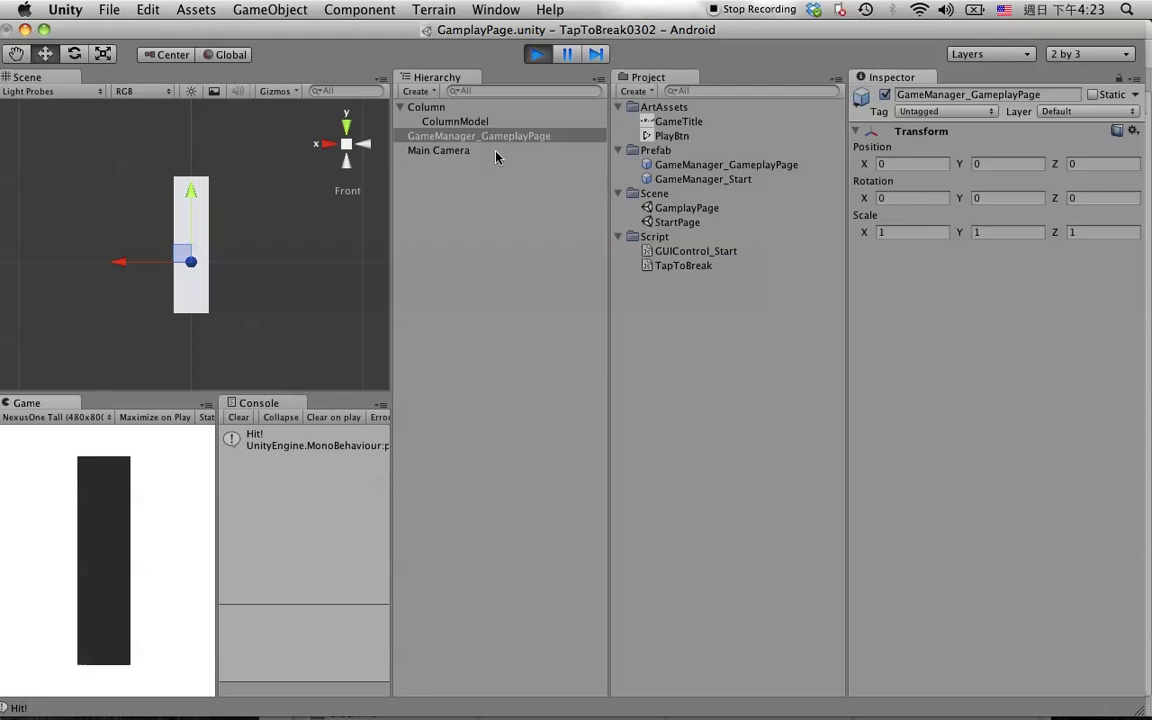
click(535, 53)
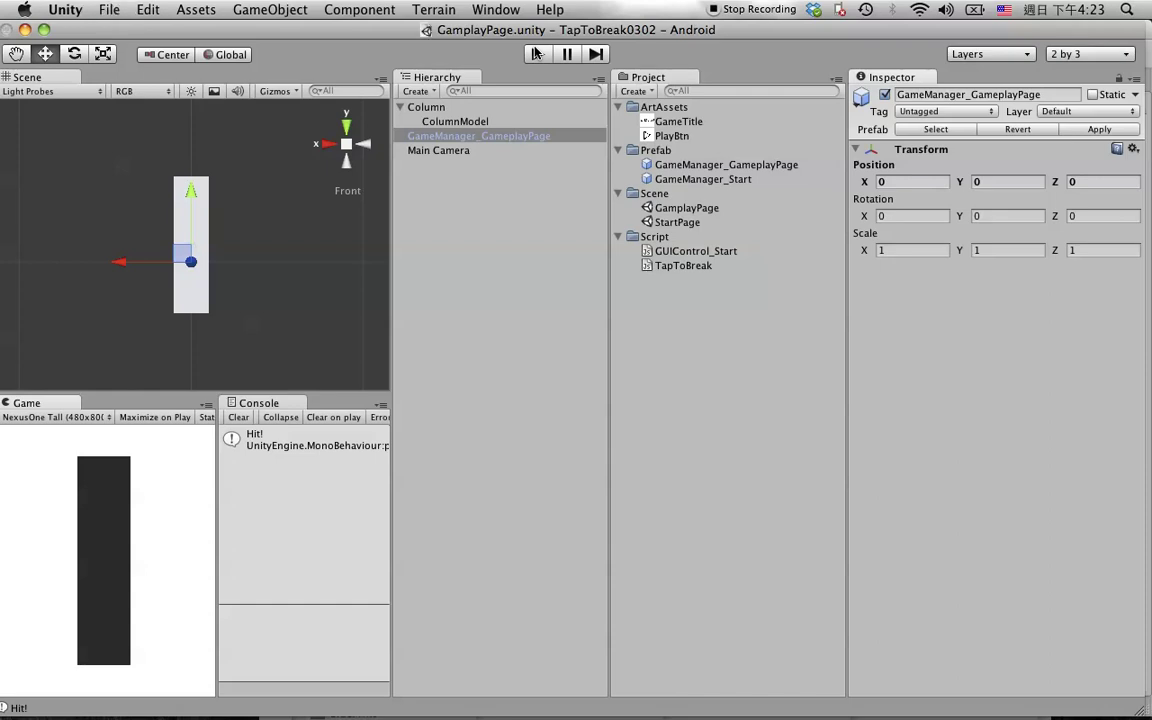
key(super+Tab)
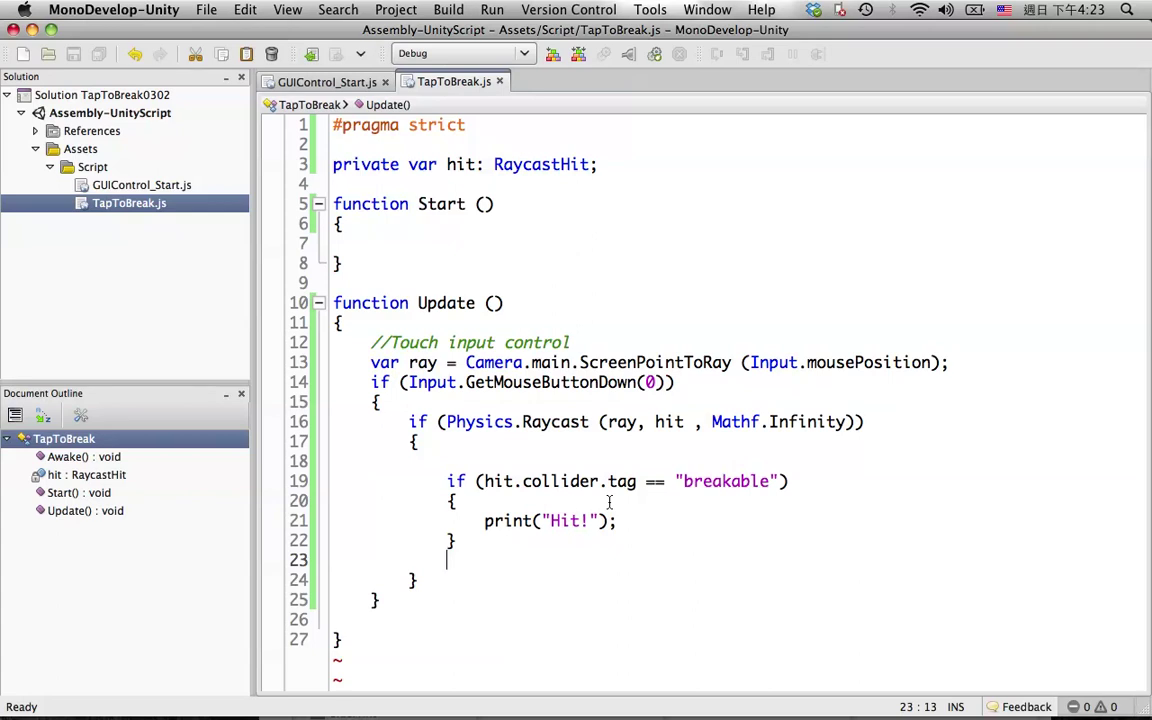
Bring the TextEdit Memo of tutorial topics in front of the TapToBreak.js script
key(super+Tab)
key(super+Tab)
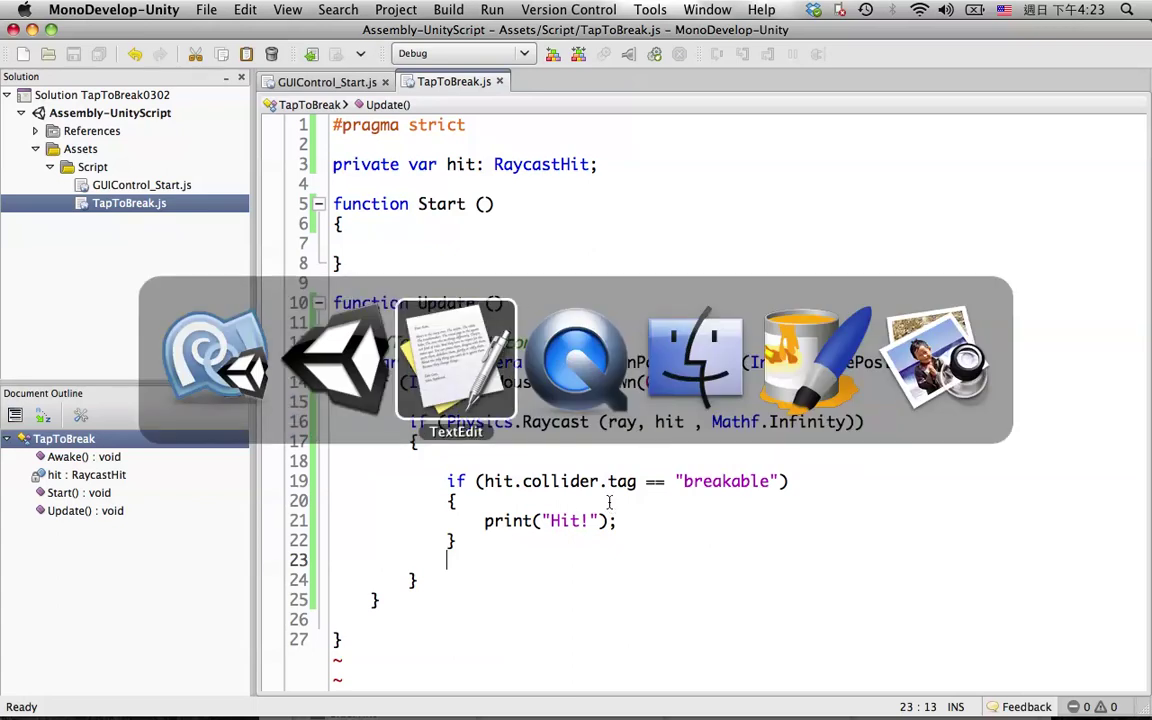